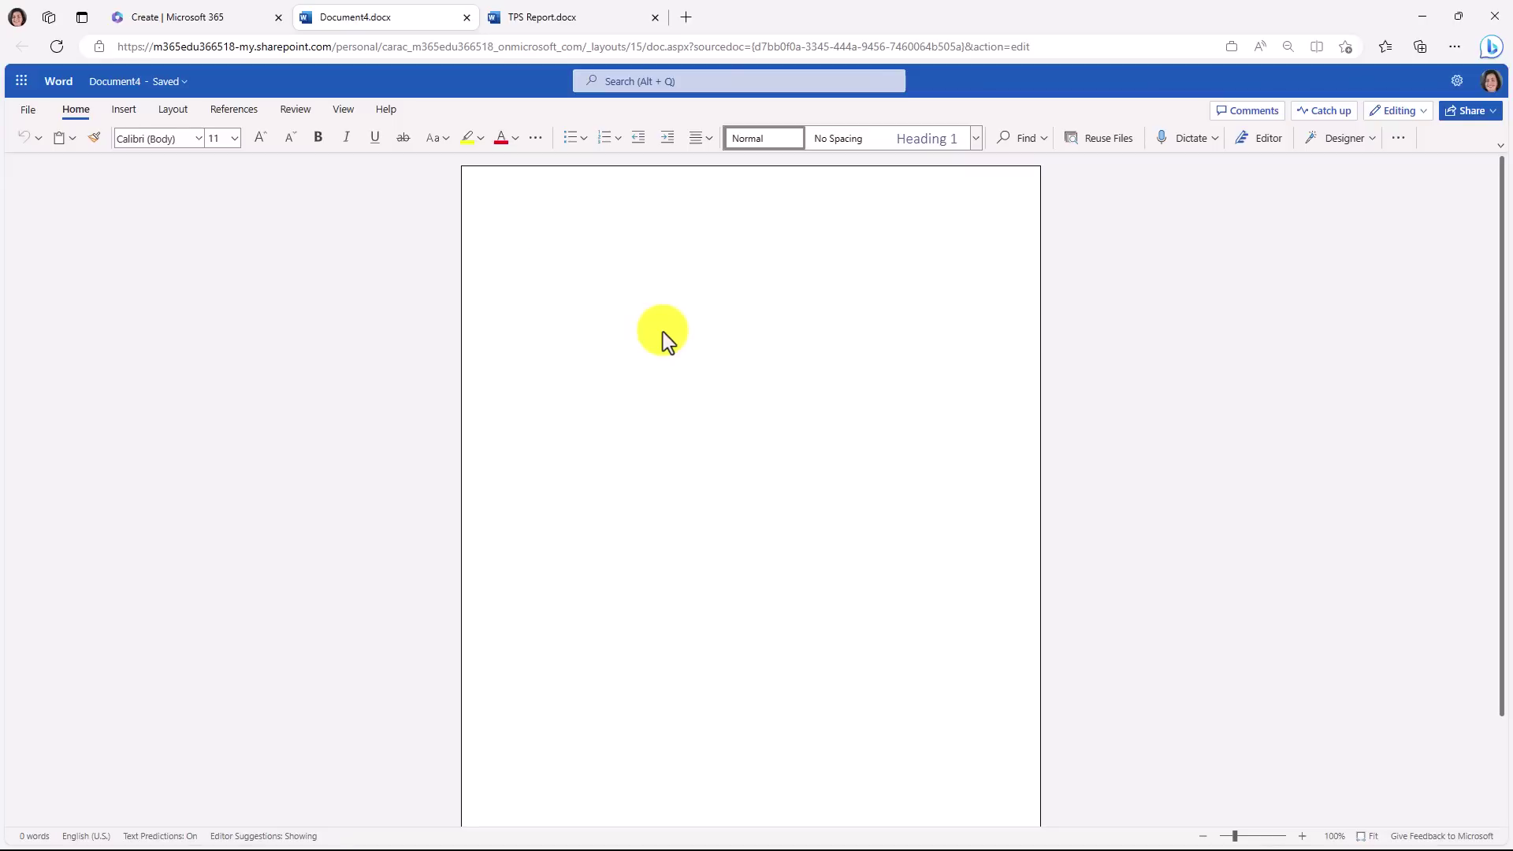
Open Designer, browse the resume, letter and cover letter designs, and show all Report designs
click(1325, 138)
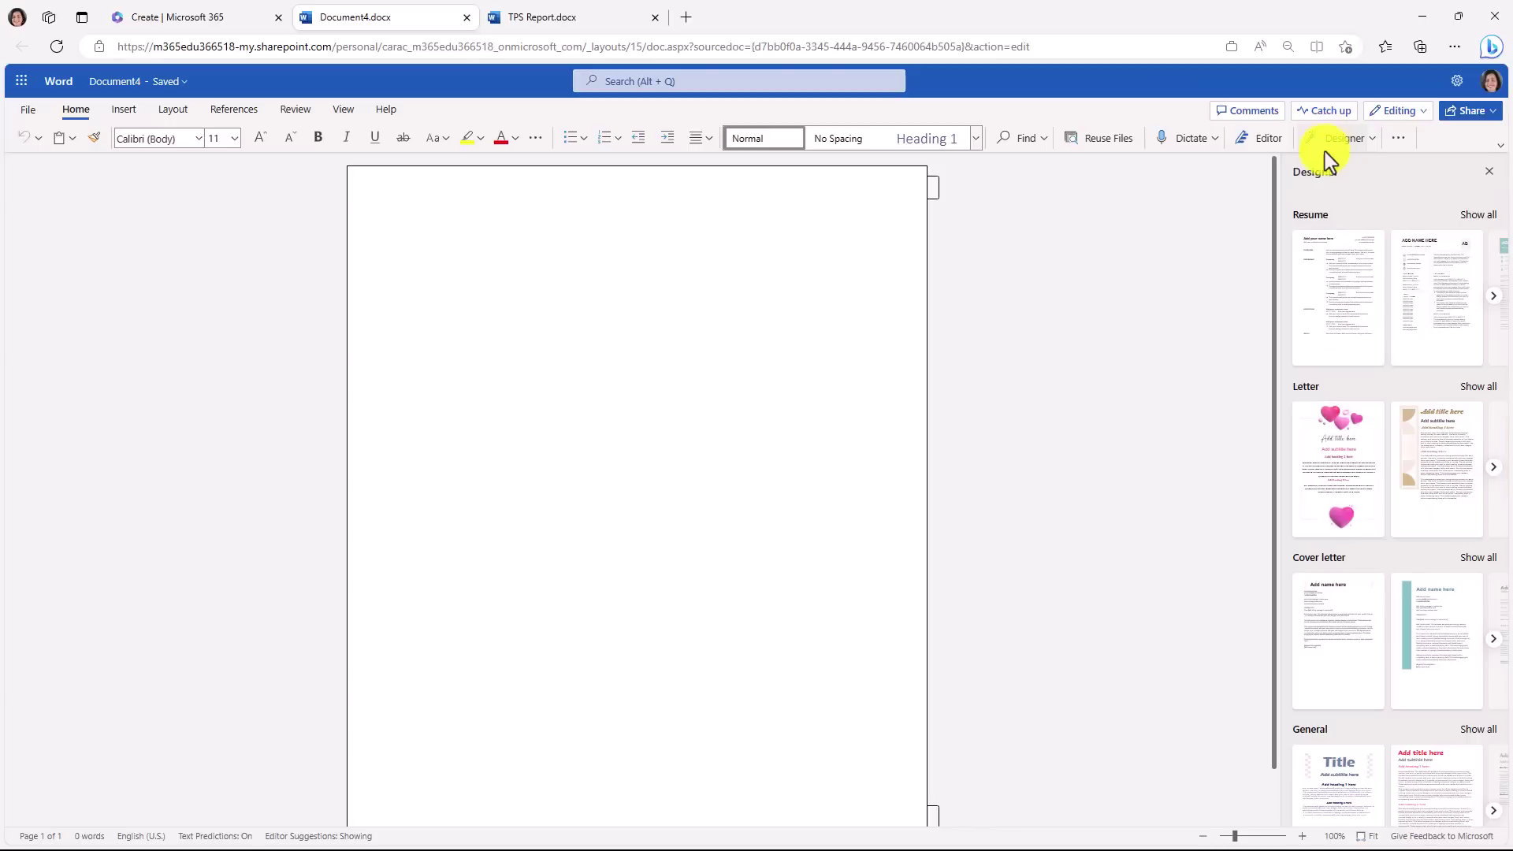
click(1494, 297)
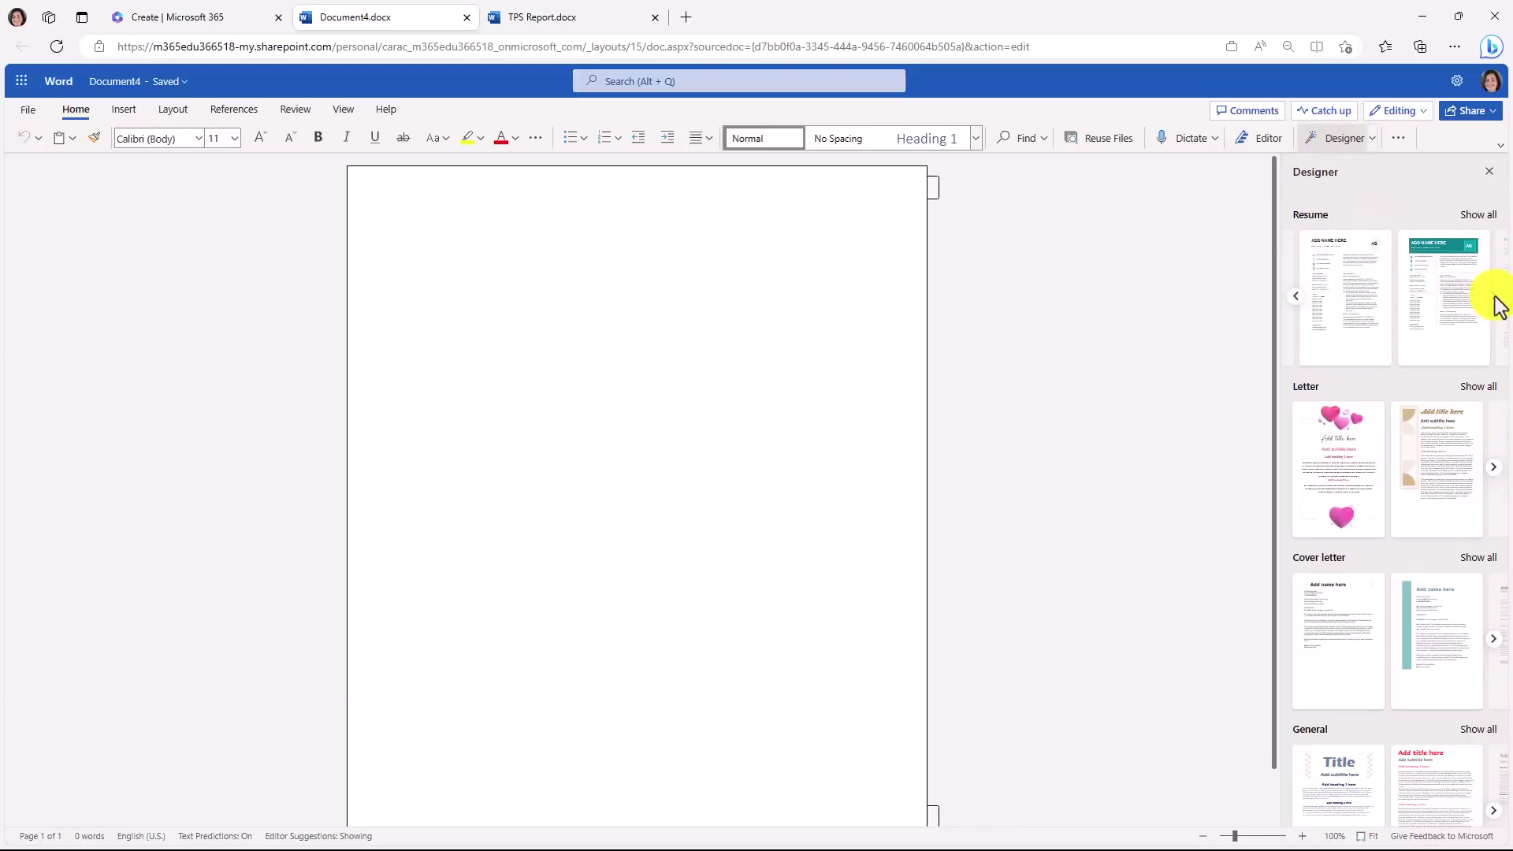
click(1490, 470)
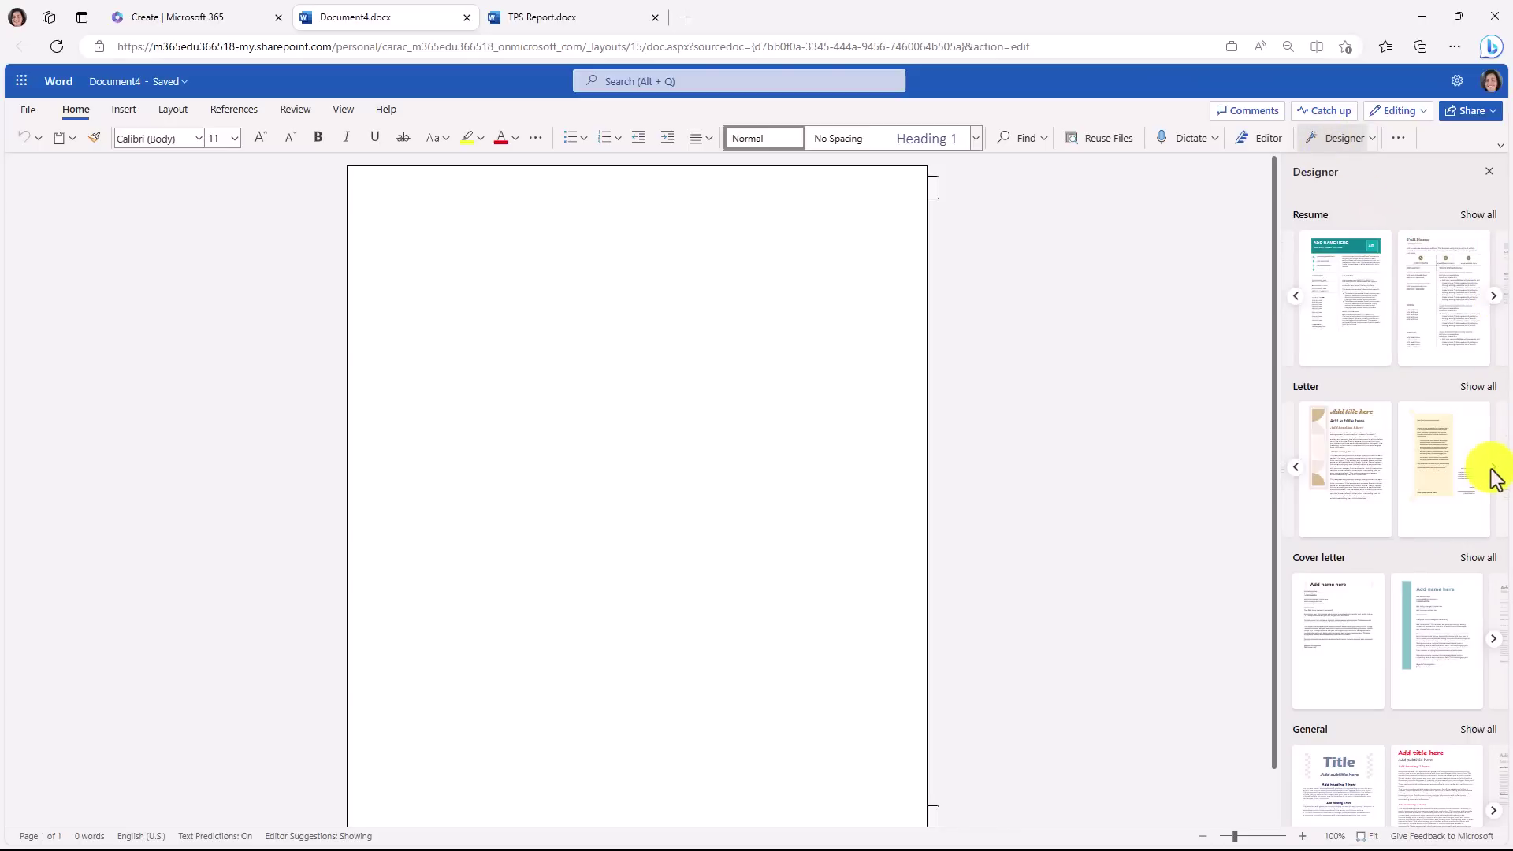
click(1491, 639)
click(1489, 645)
scroll(1486, 612, down, 4)
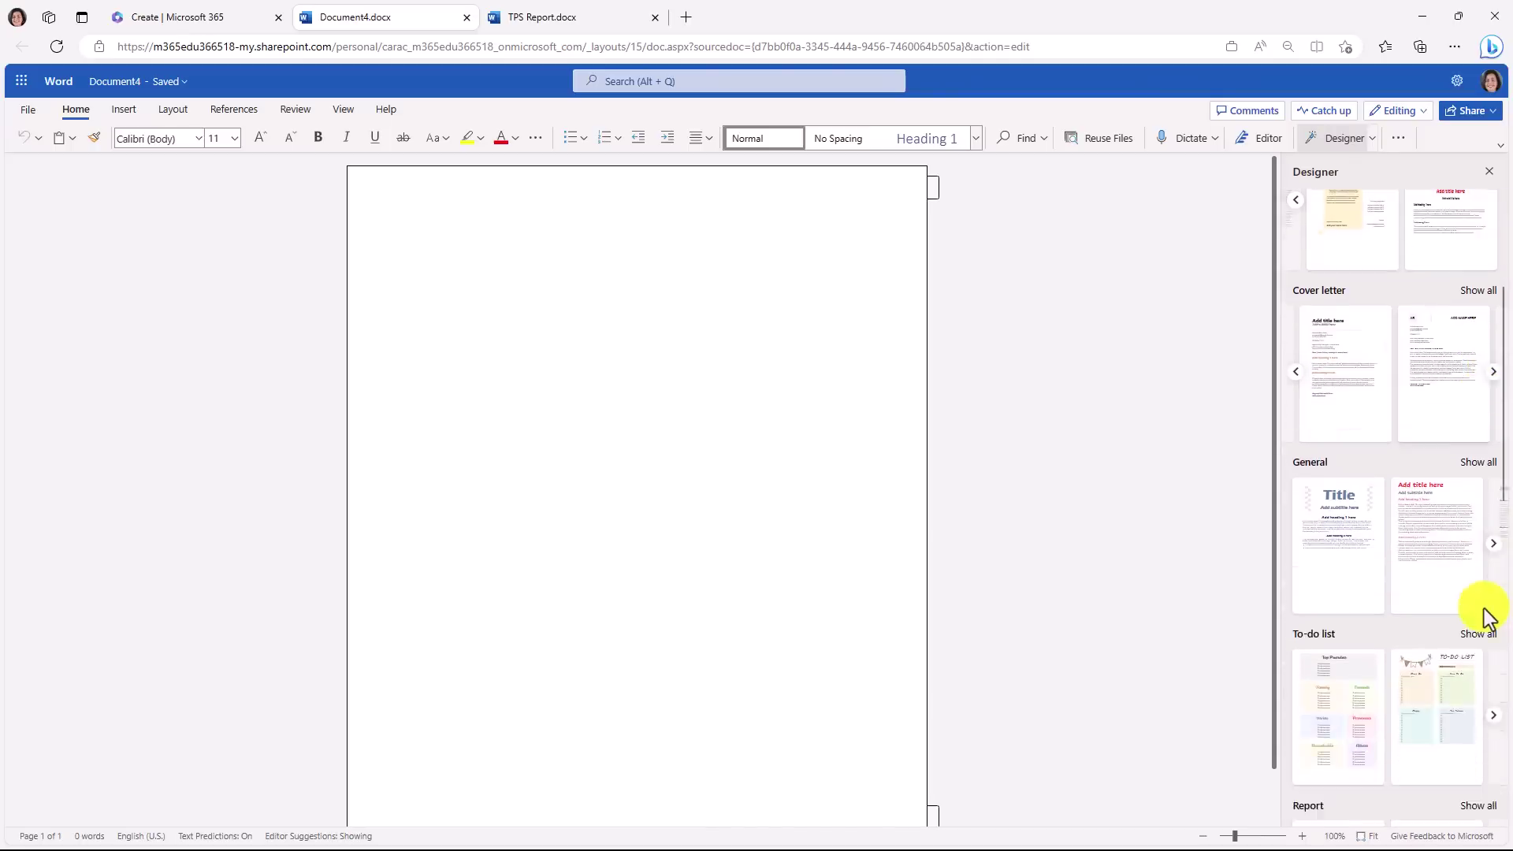
scroll(1481, 552, down, 3)
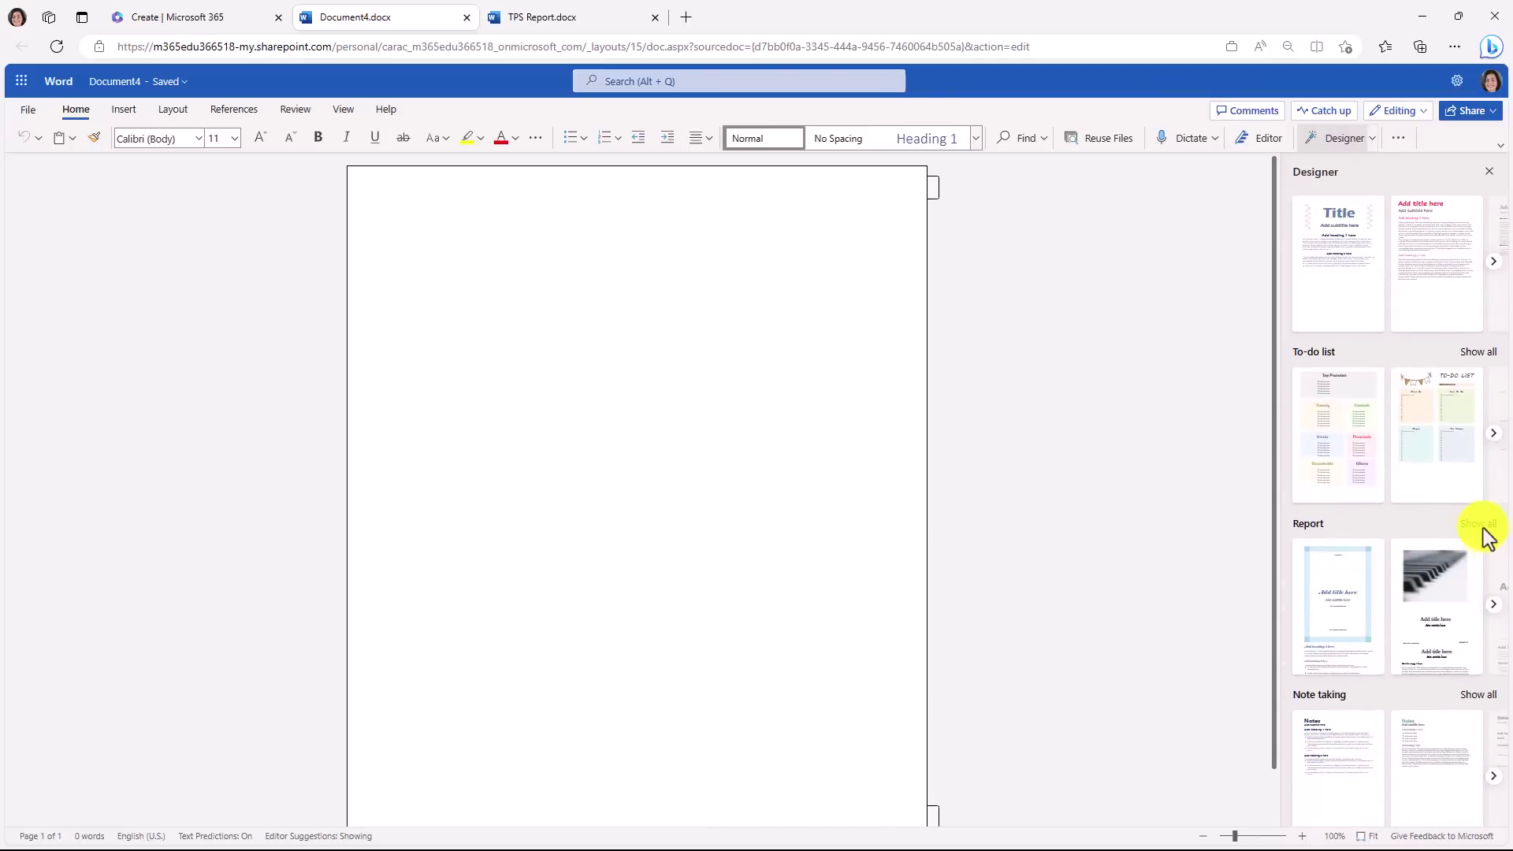
click(1478, 525)
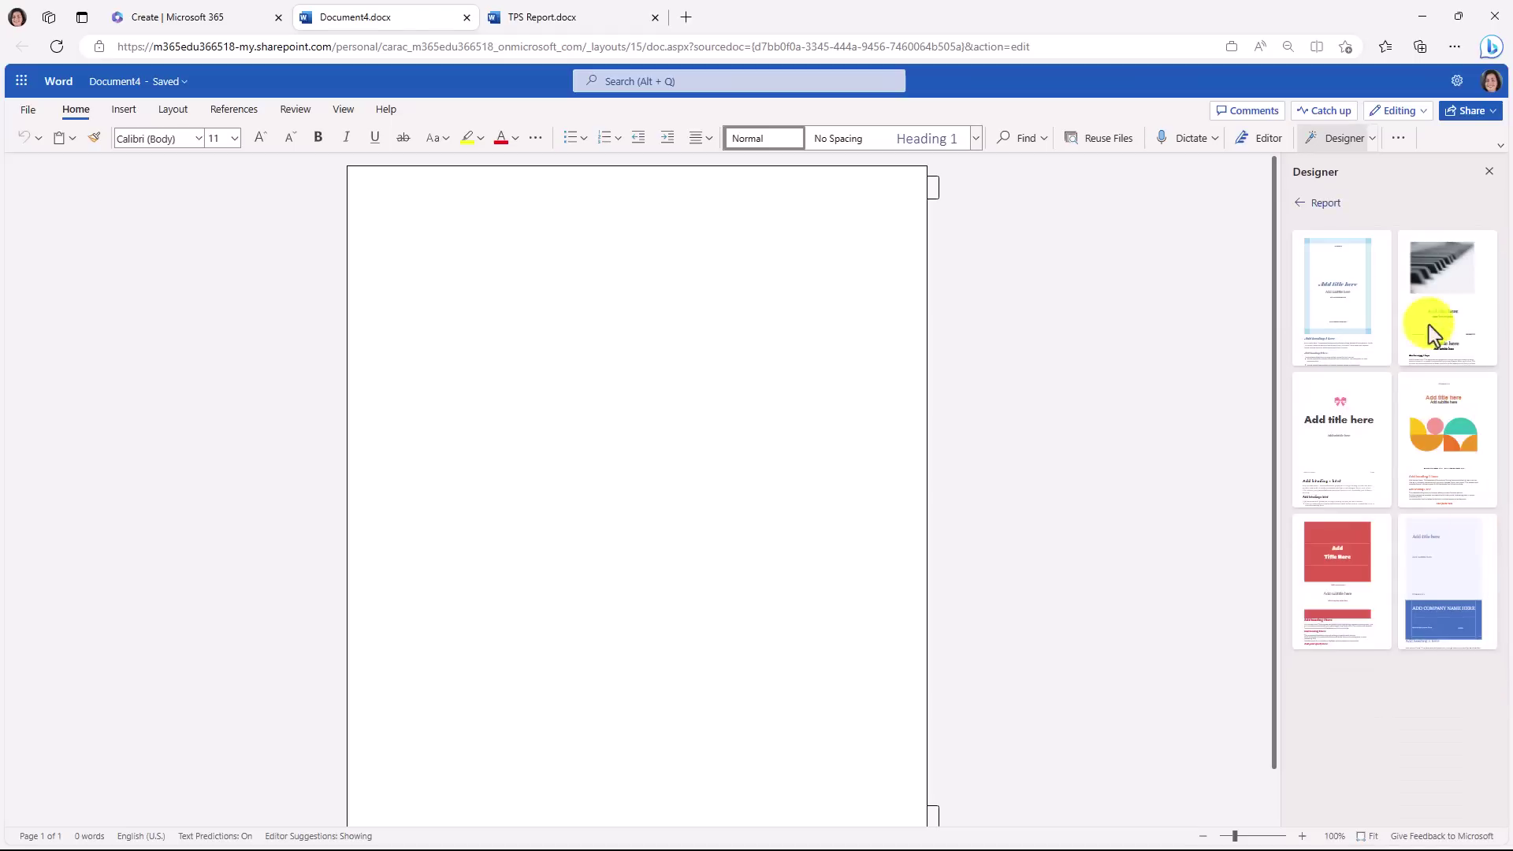
Apply the geometric shapes report design and scroll through the restyled document
click(1450, 437)
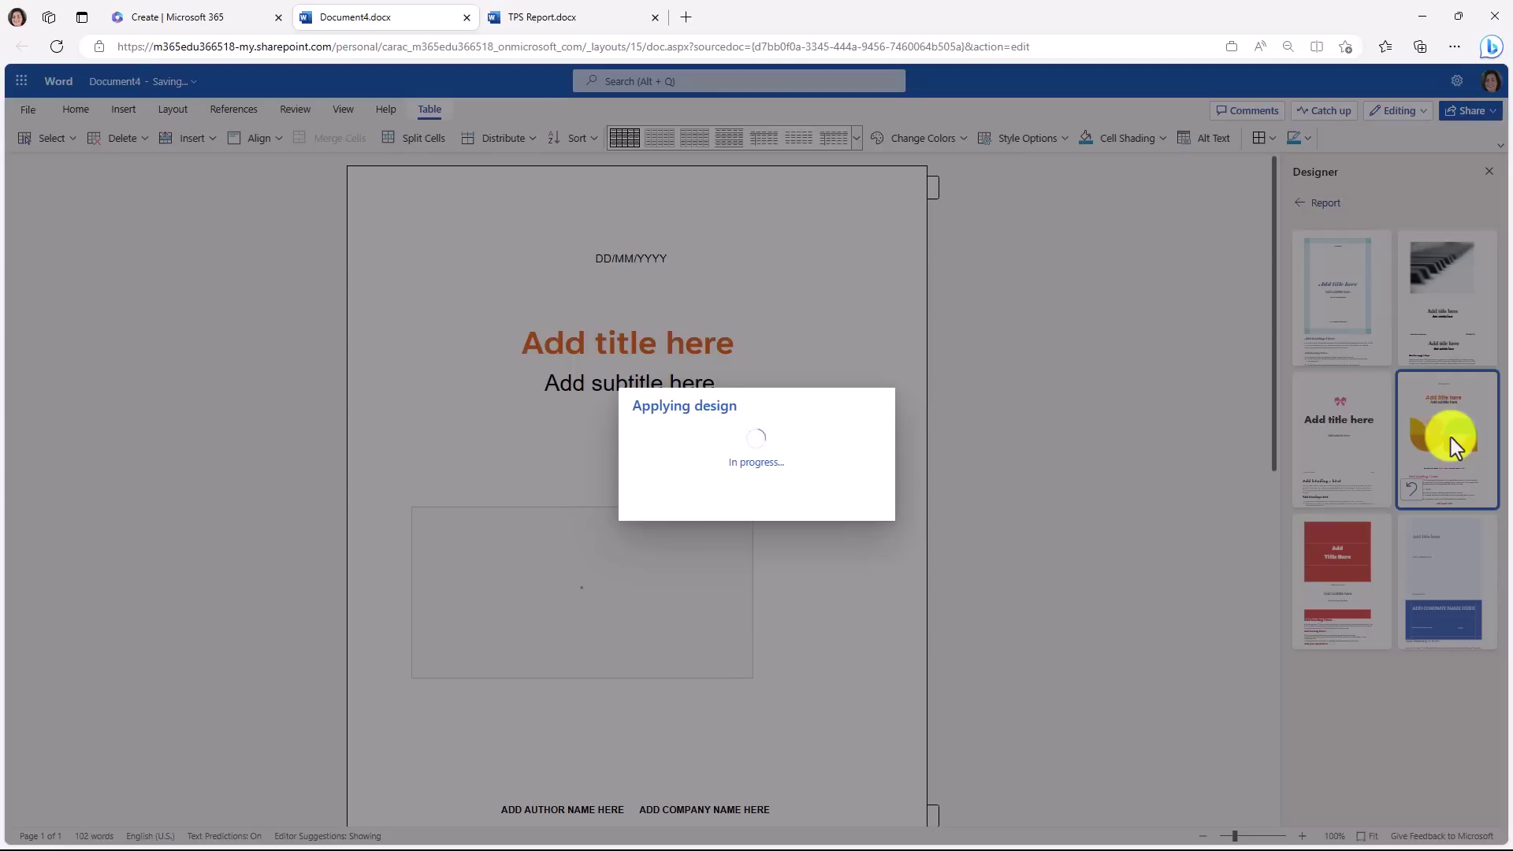
scroll(796, 439, down, 7)
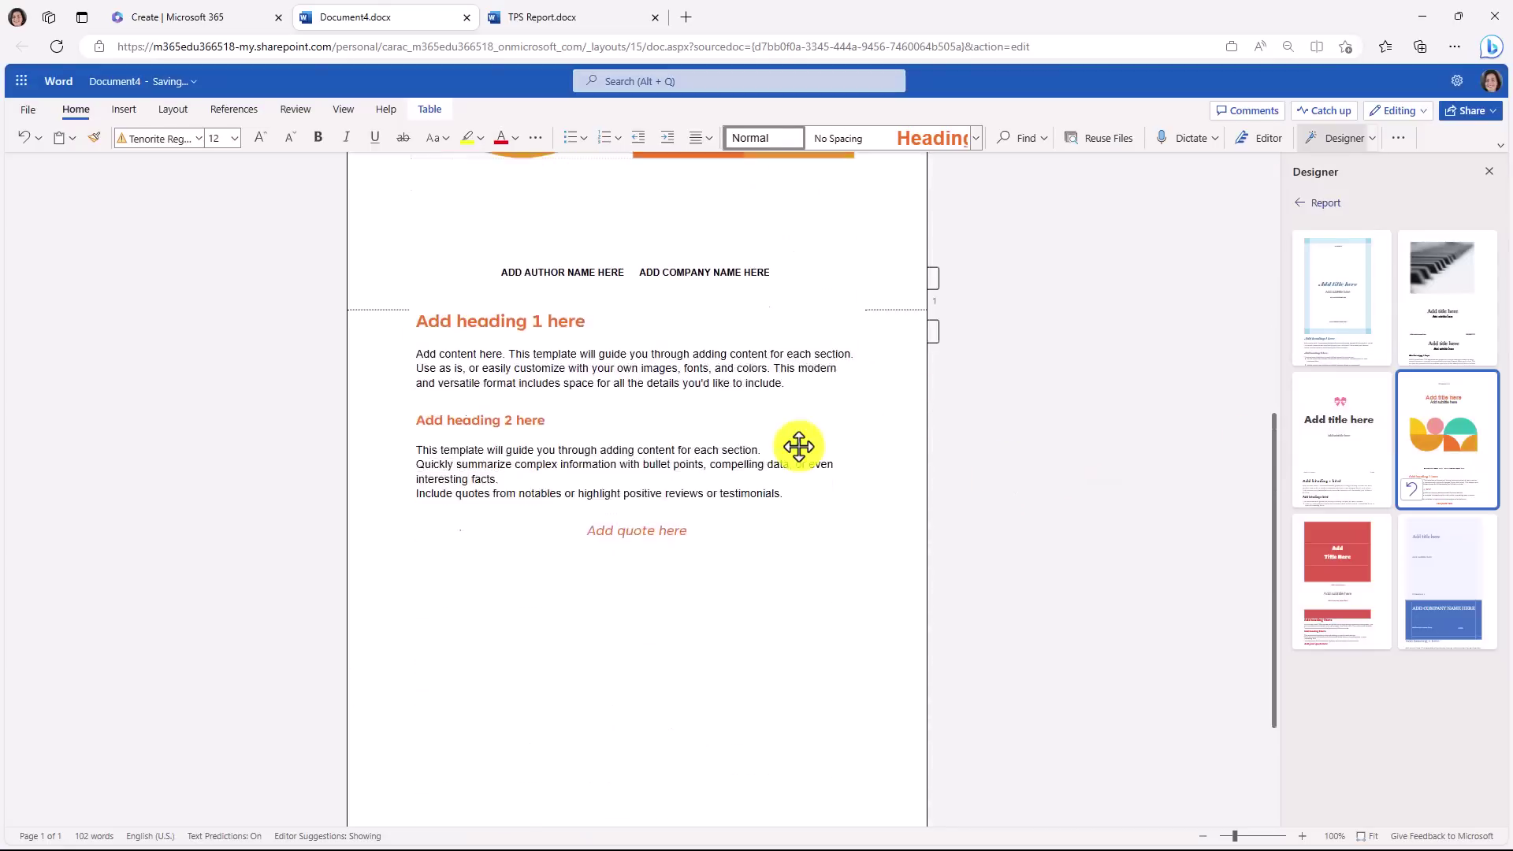
scroll(797, 443, down, 3)
scroll(798, 446, up, 10)
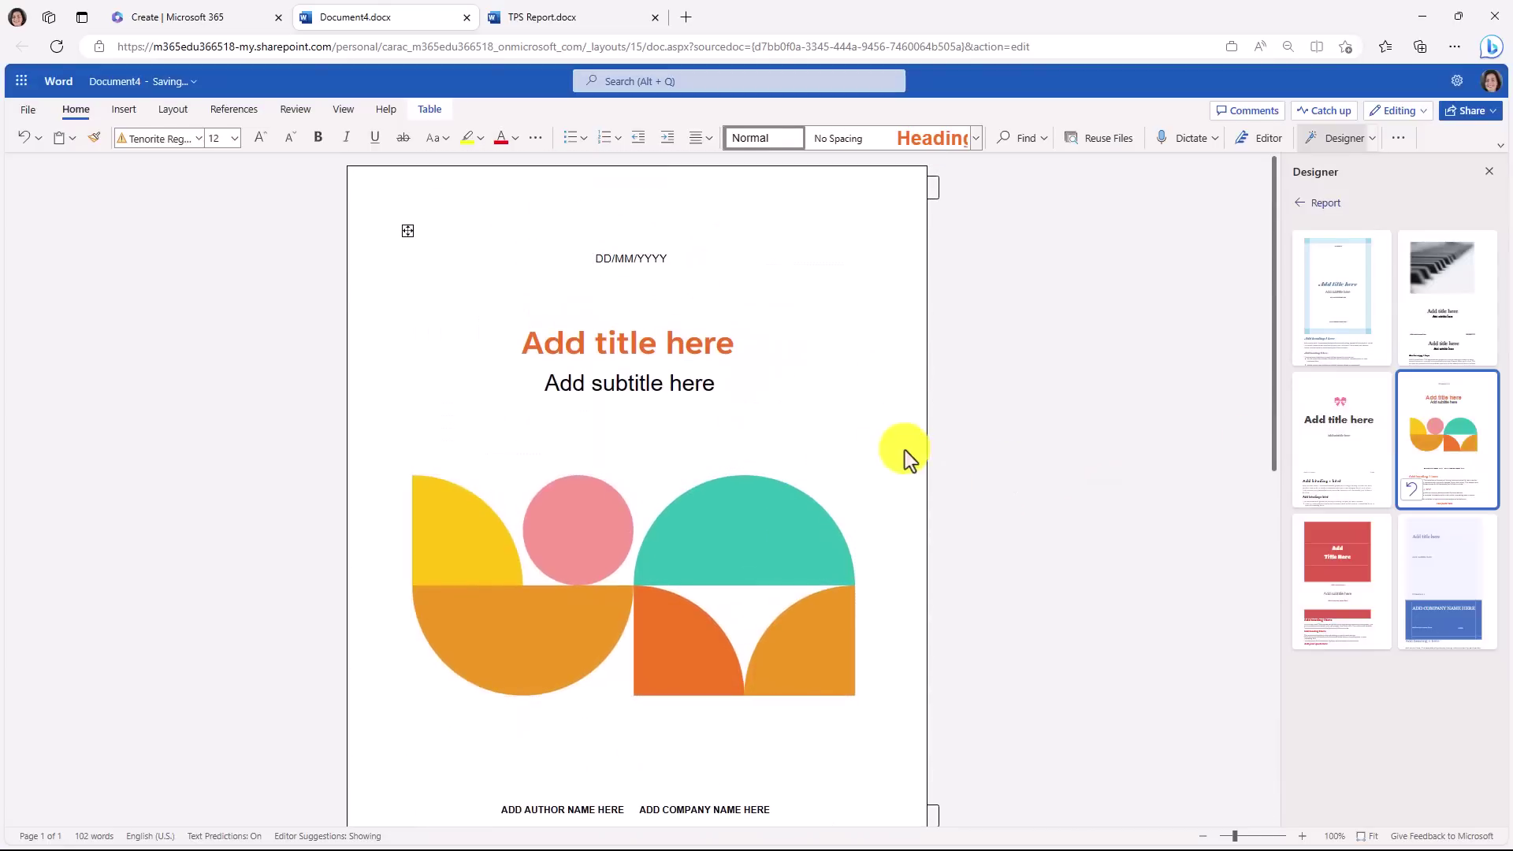
Return to the Designer categories and apply the blue resume design from all Resume designs
click(1323, 204)
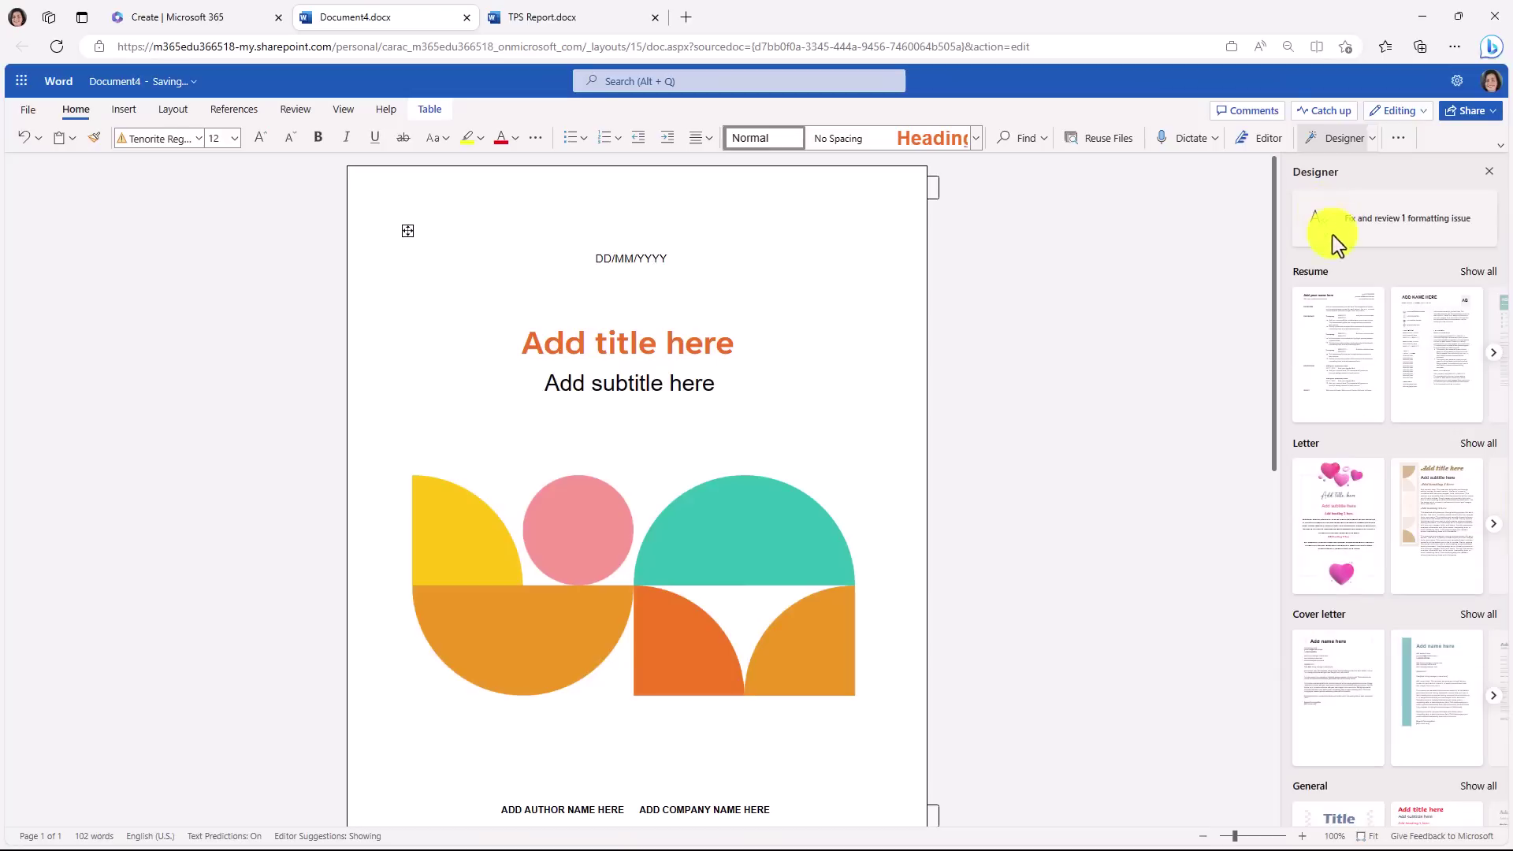
click(1496, 356)
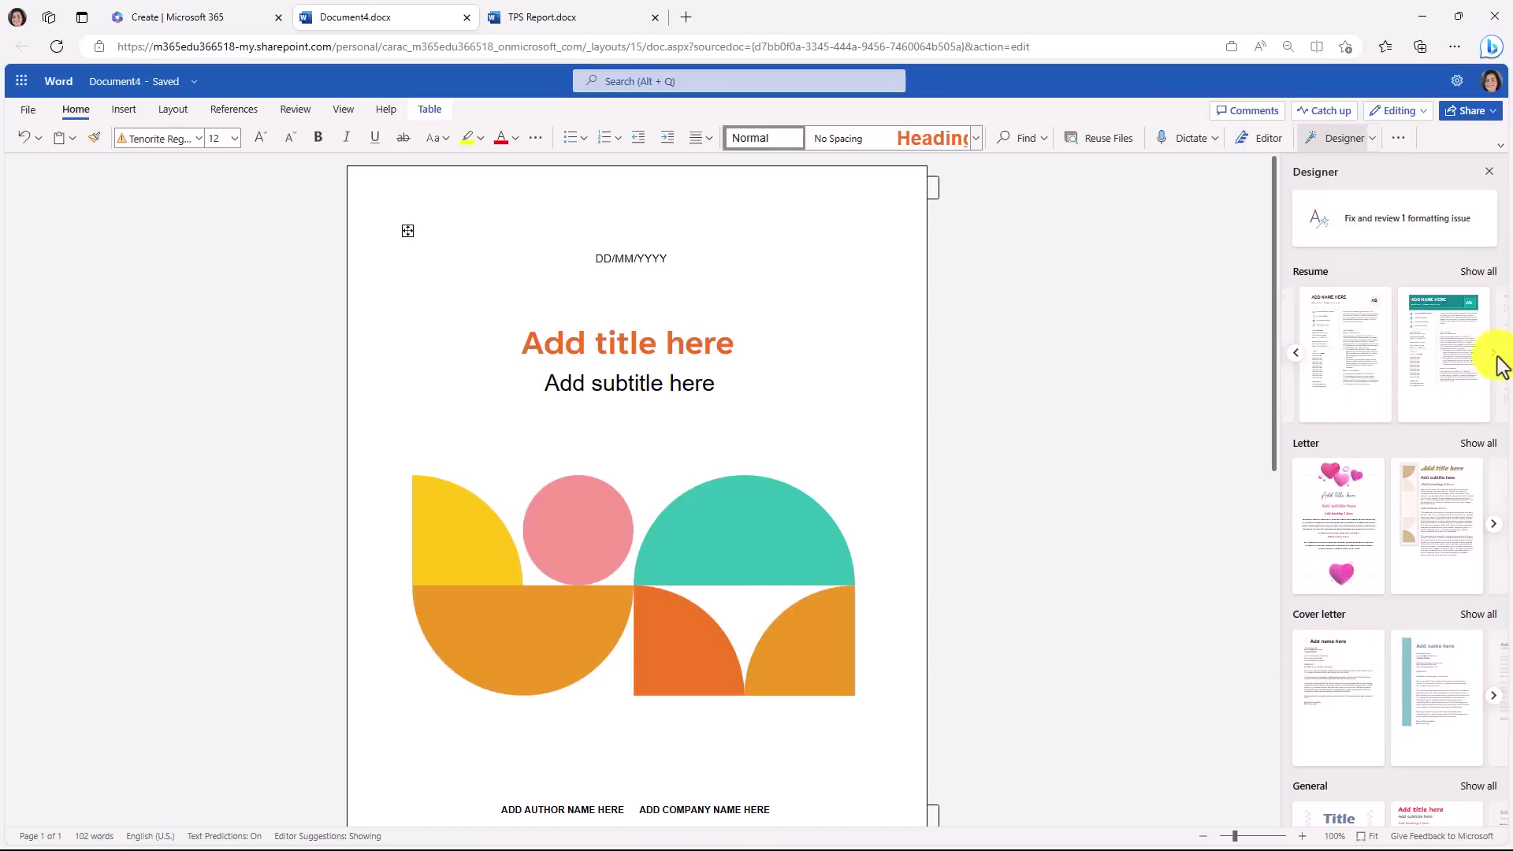
click(1477, 271)
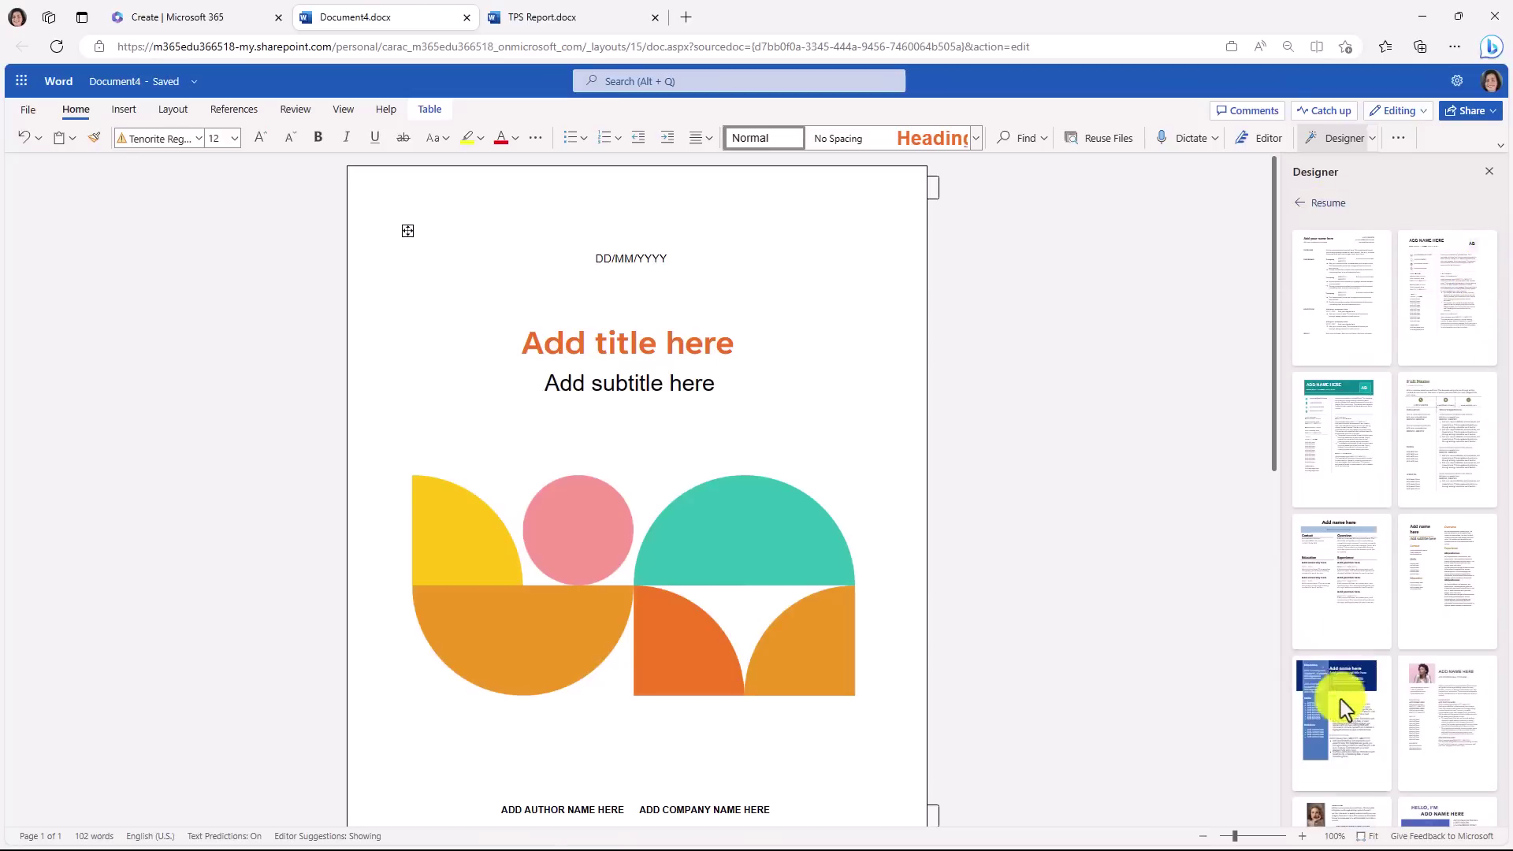
click(1339, 712)
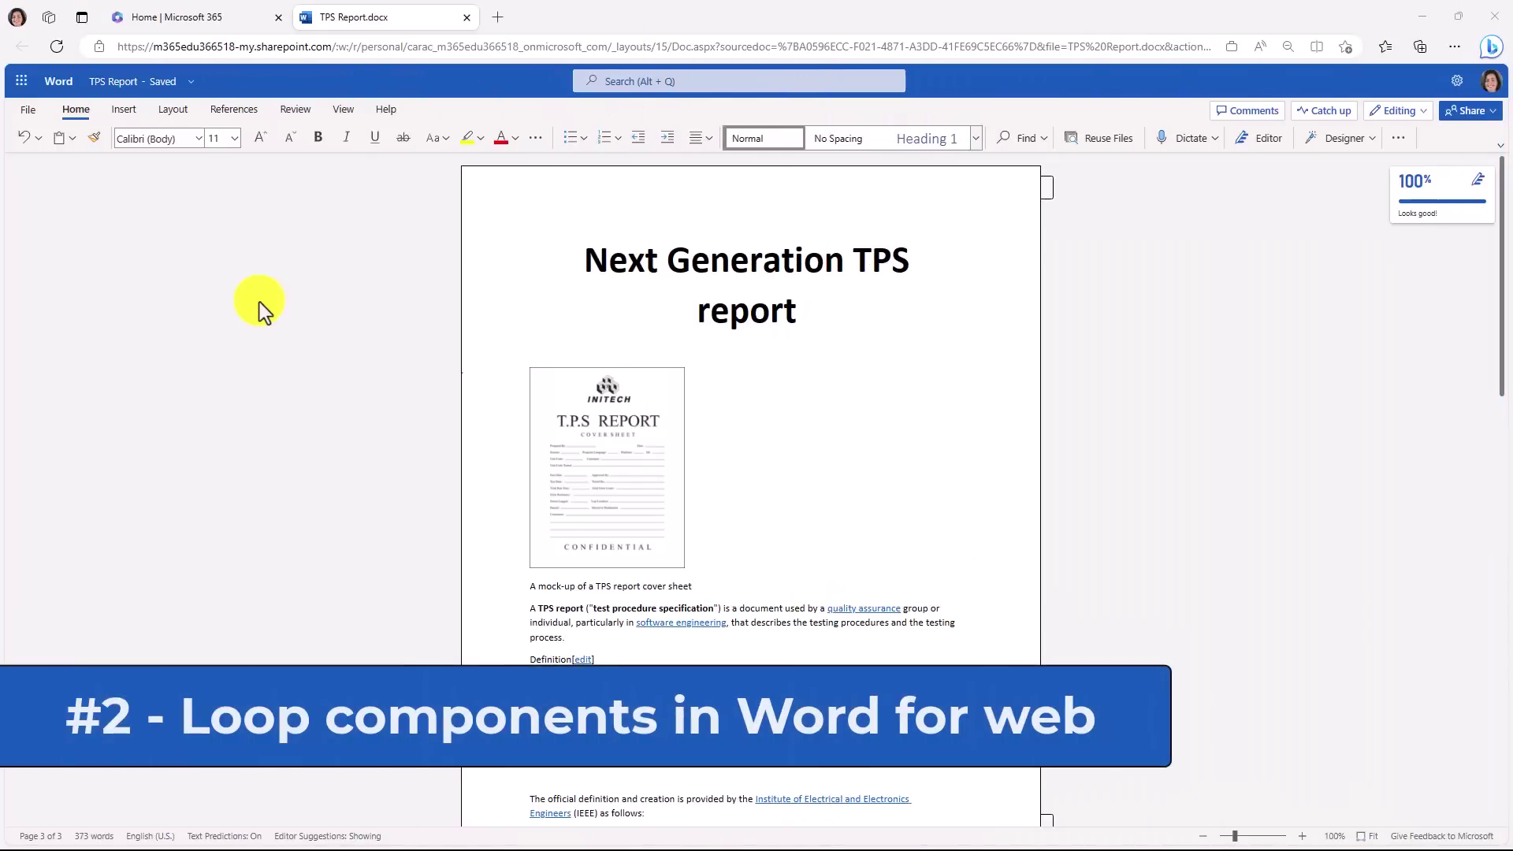
Insert a Loop Task list component on the empty third page of the TPS report
scroll(567, 584, down, 3)
scroll(571, 584, down, 6)
scroll(571, 580, down, 3)
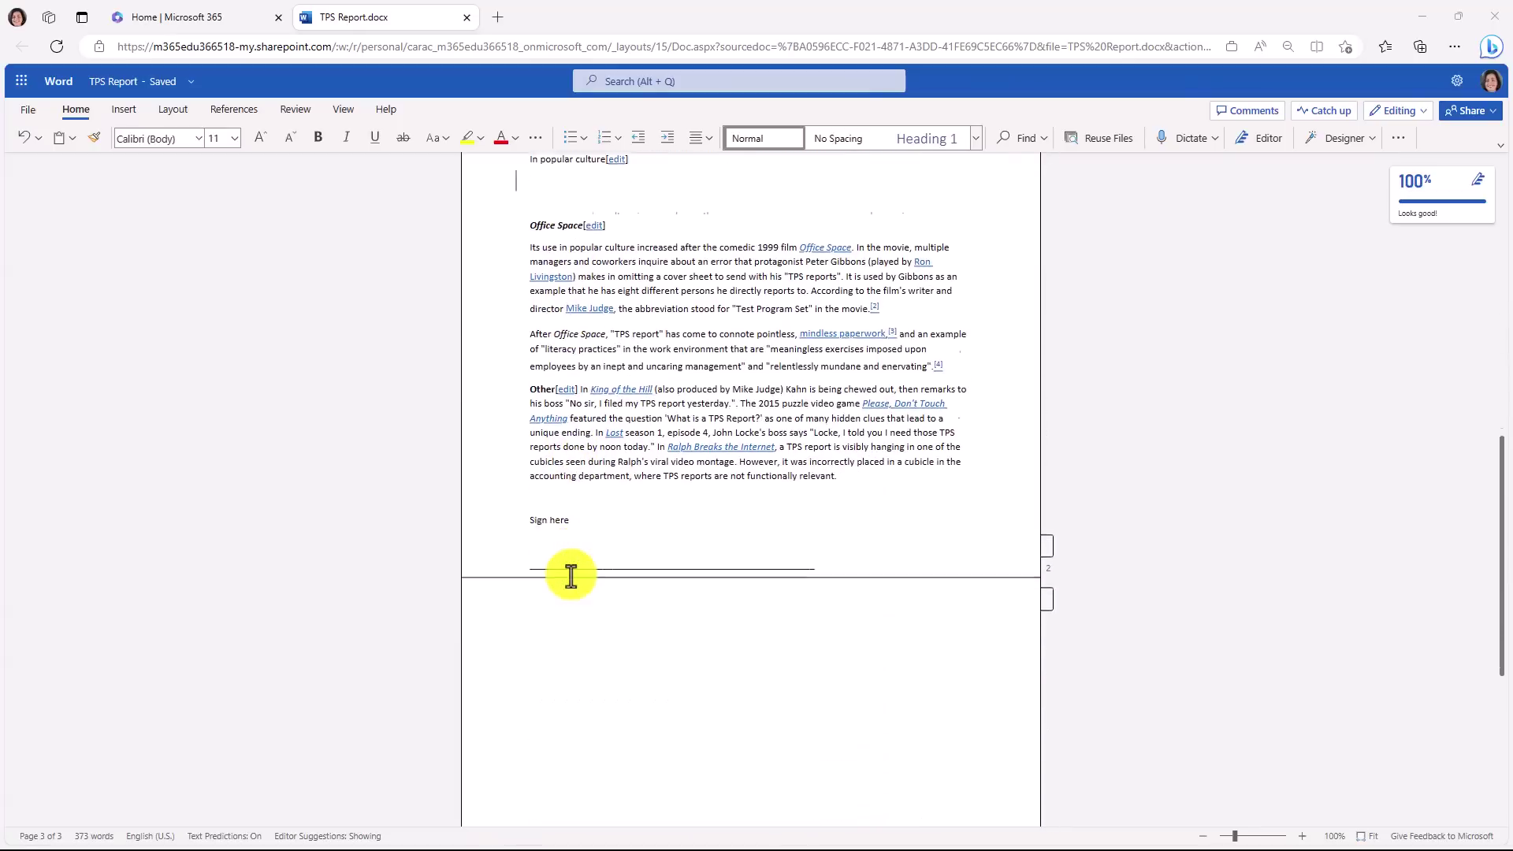
scroll(570, 576, down, 1)
click(539, 544)
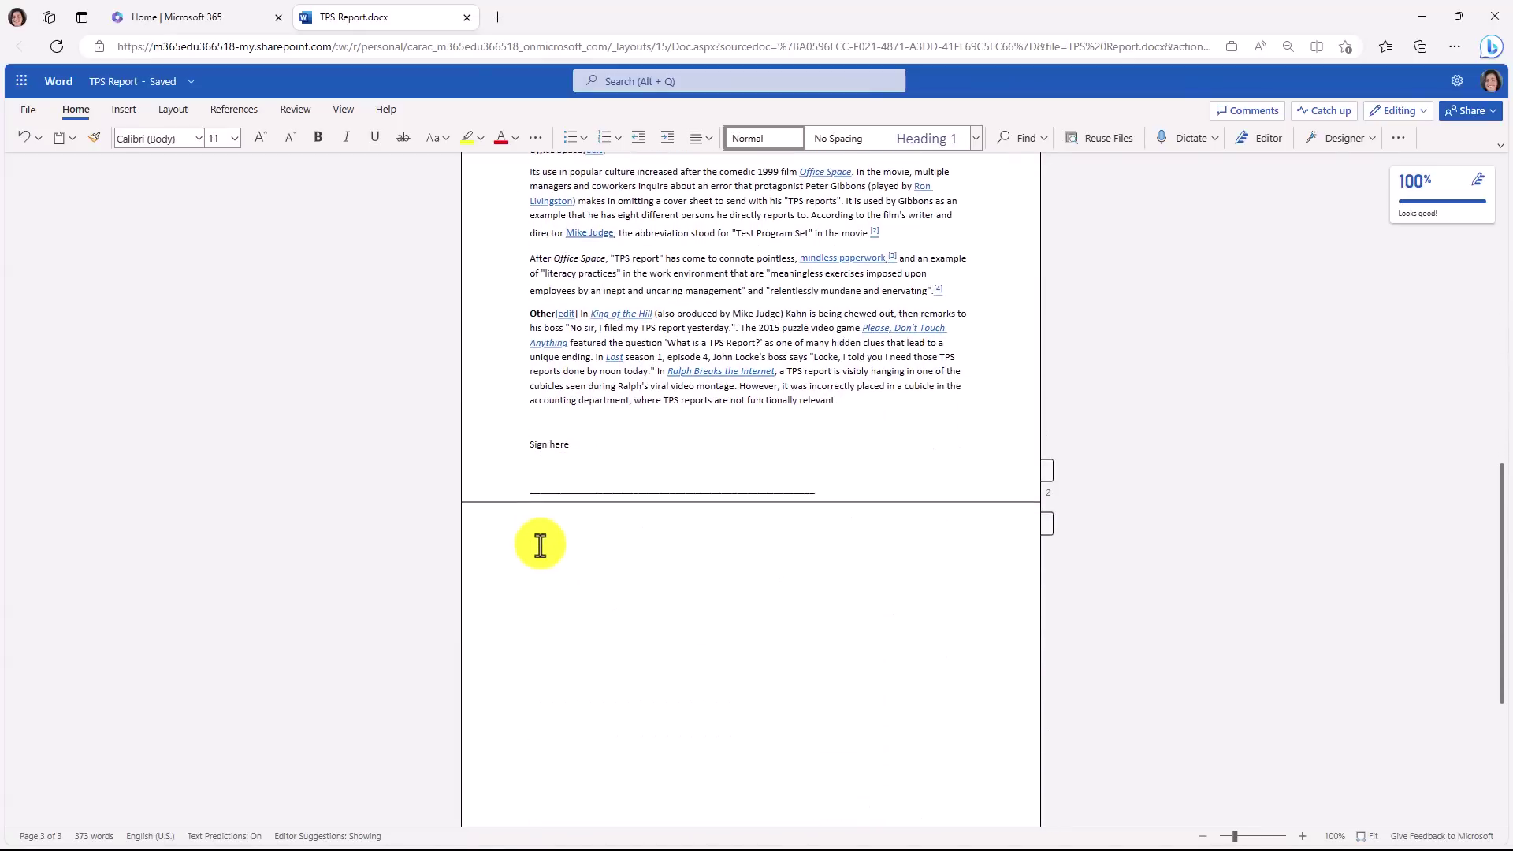
click(125, 111)
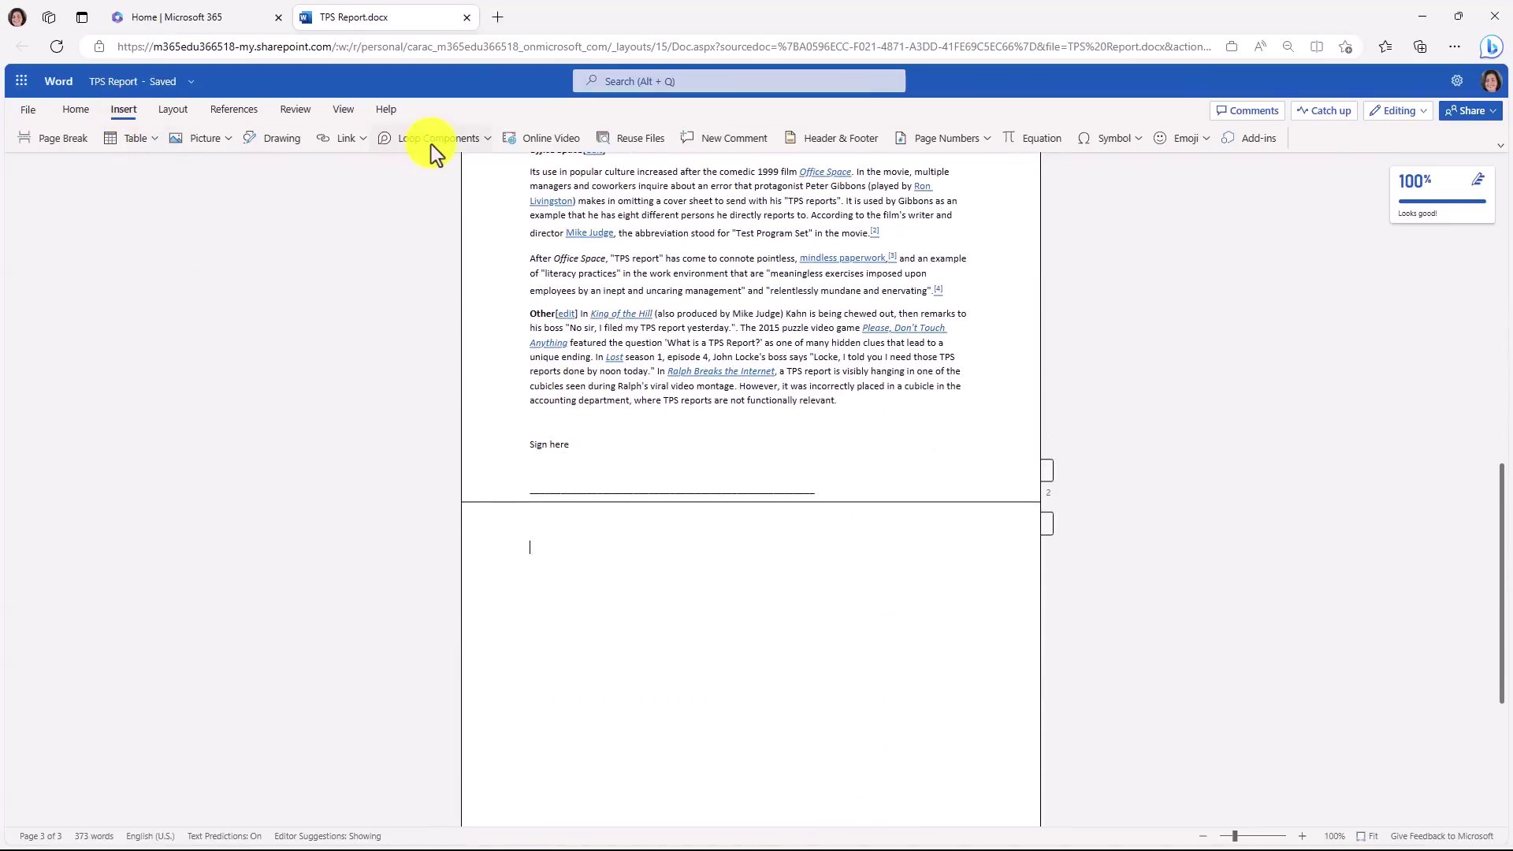
click(487, 139)
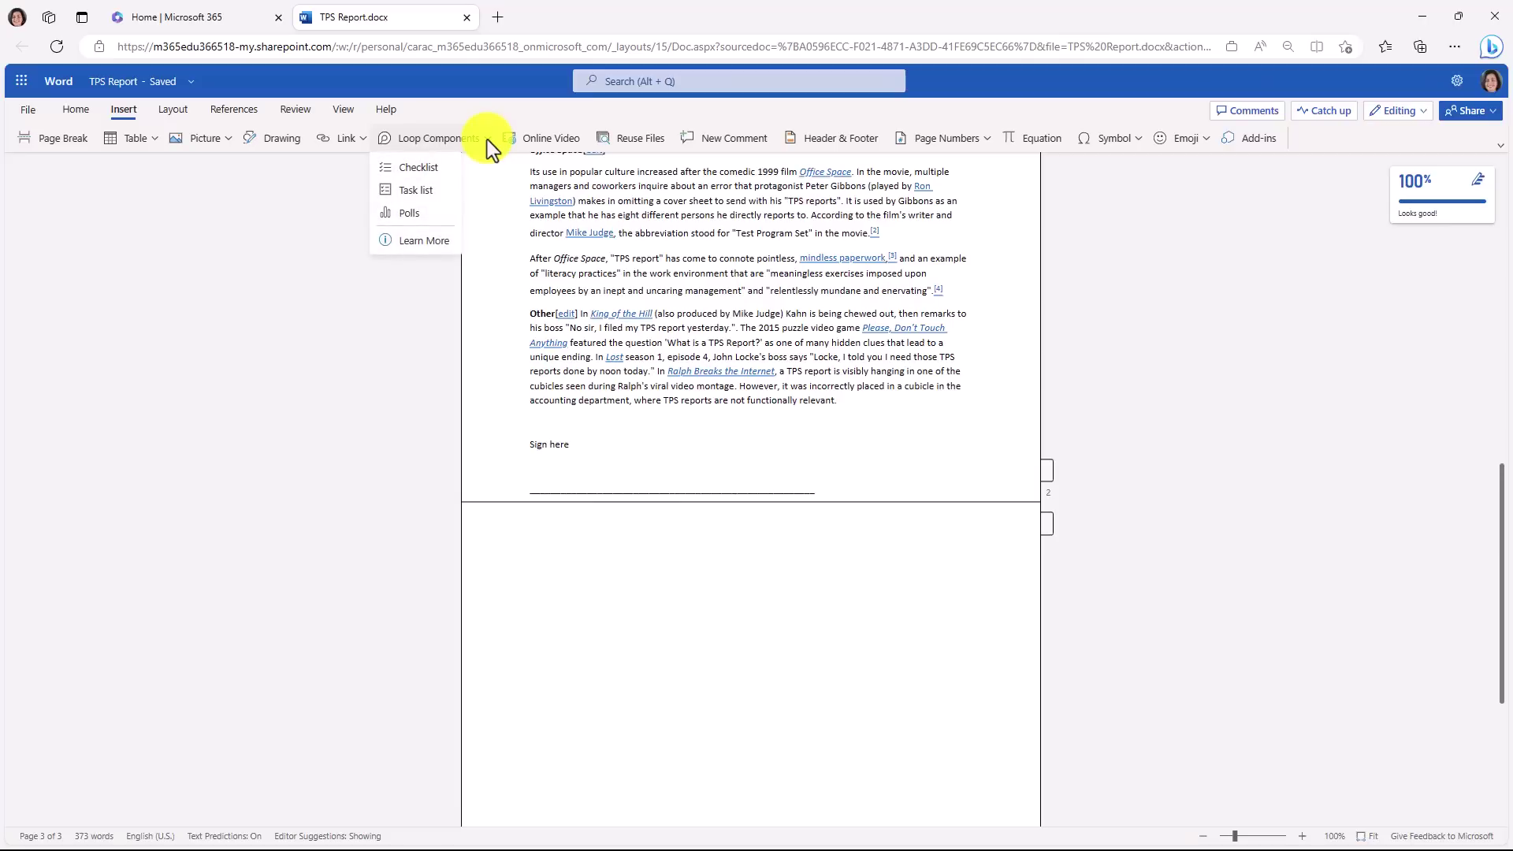
click(418, 191)
Title the Loop list 'TPS Report Checklist' and begin entering a colleague as the first task's assignee
scroll(709, 422, down, 2)
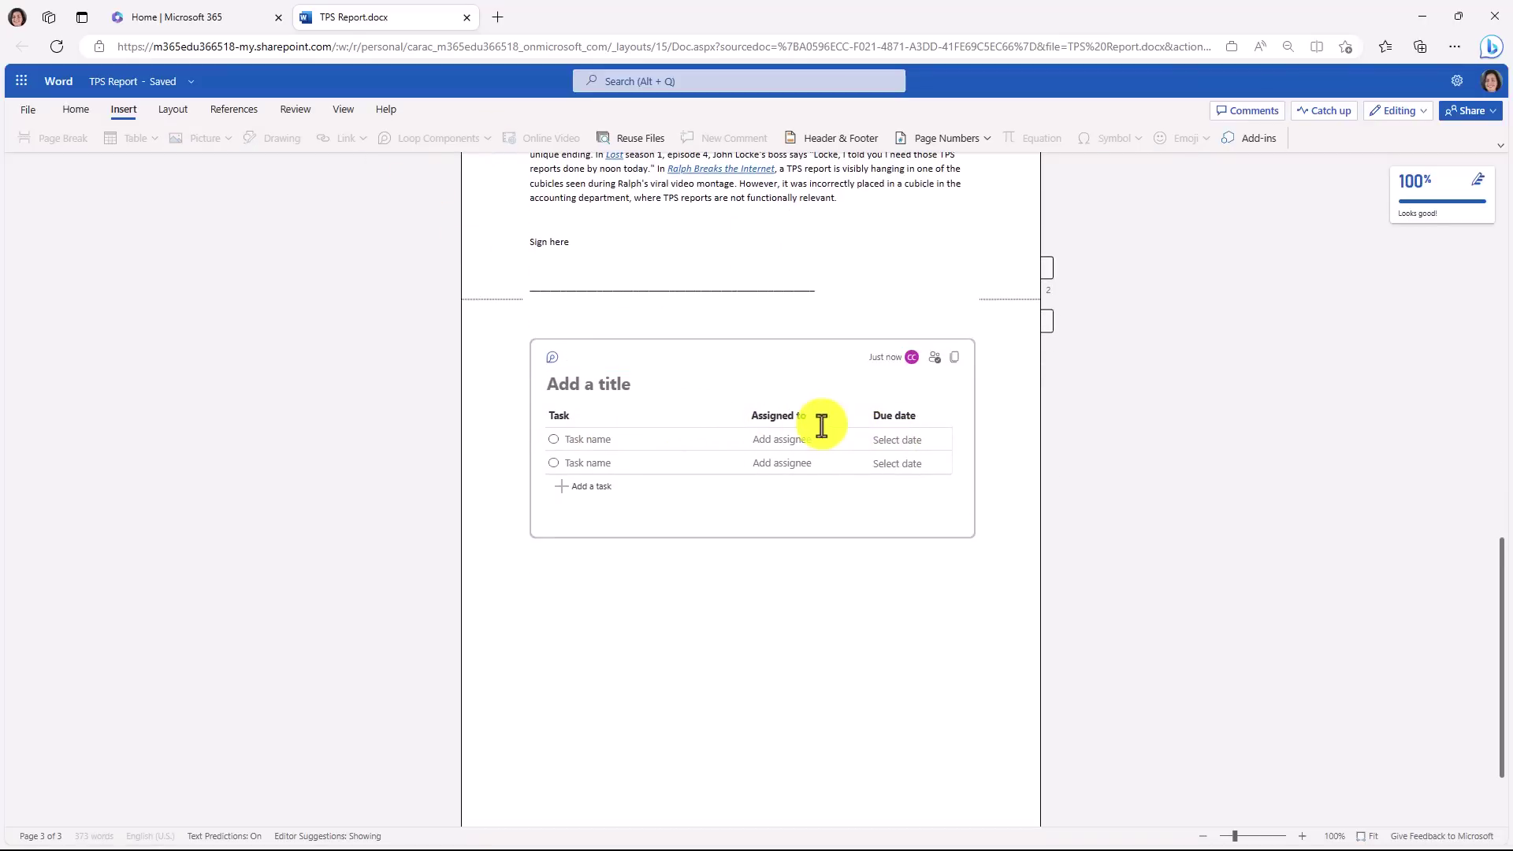
text(TPS Report Checklist)
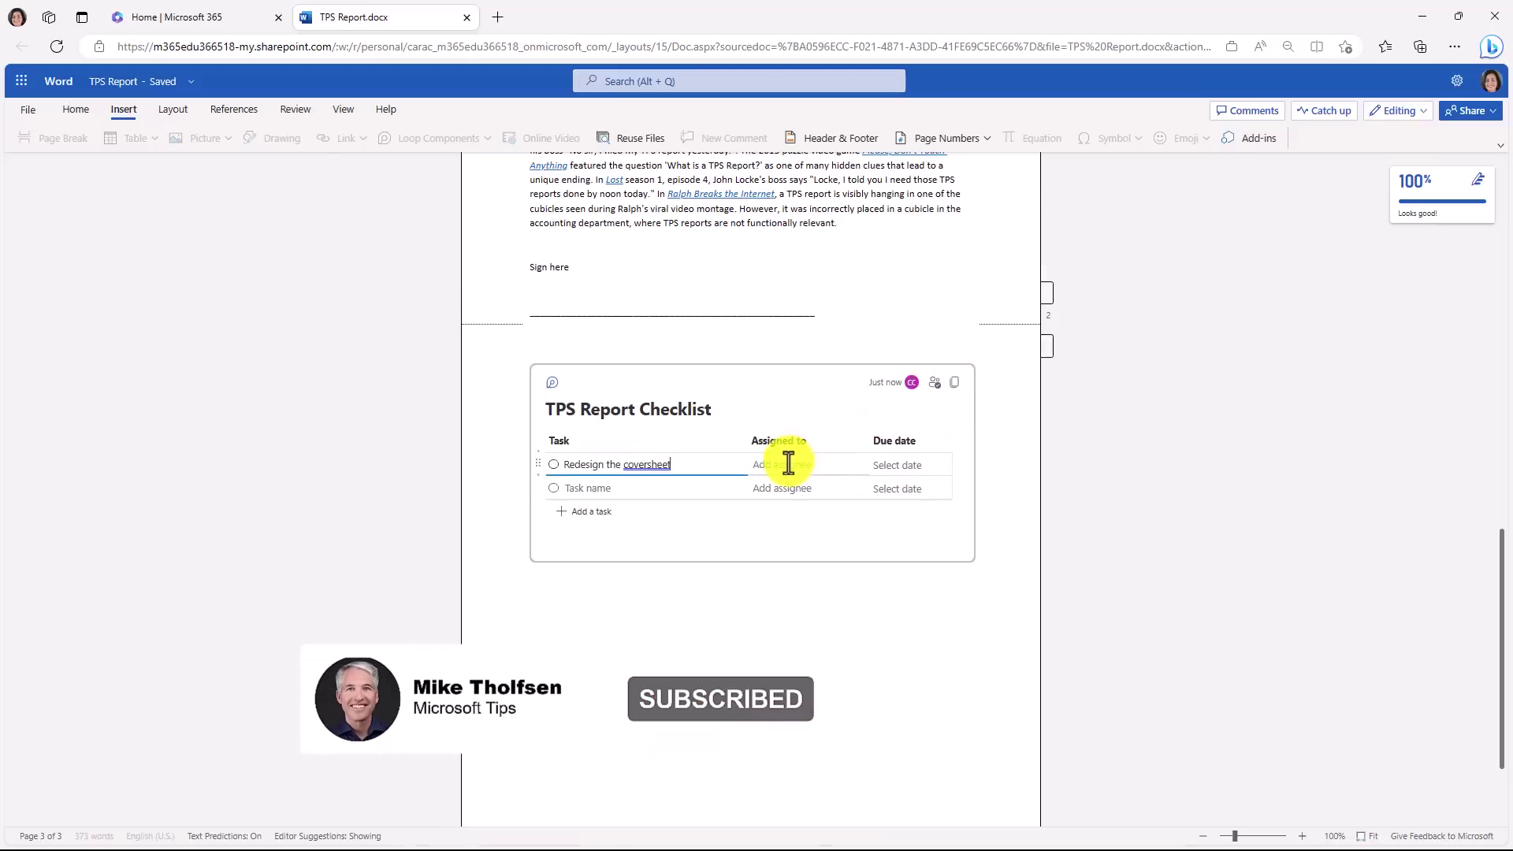
click(787, 464)
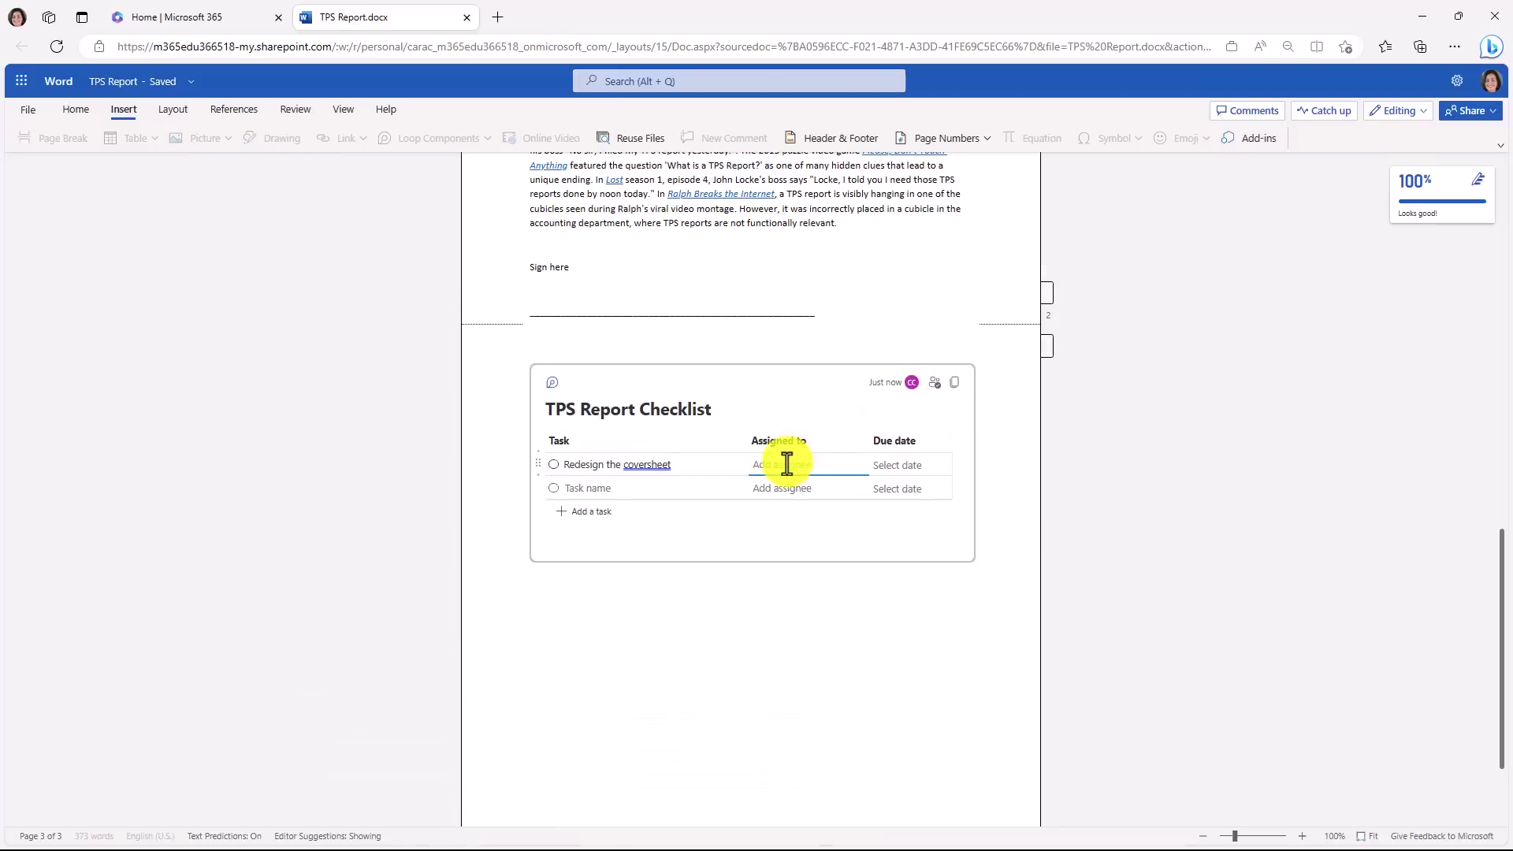
text(Ella)
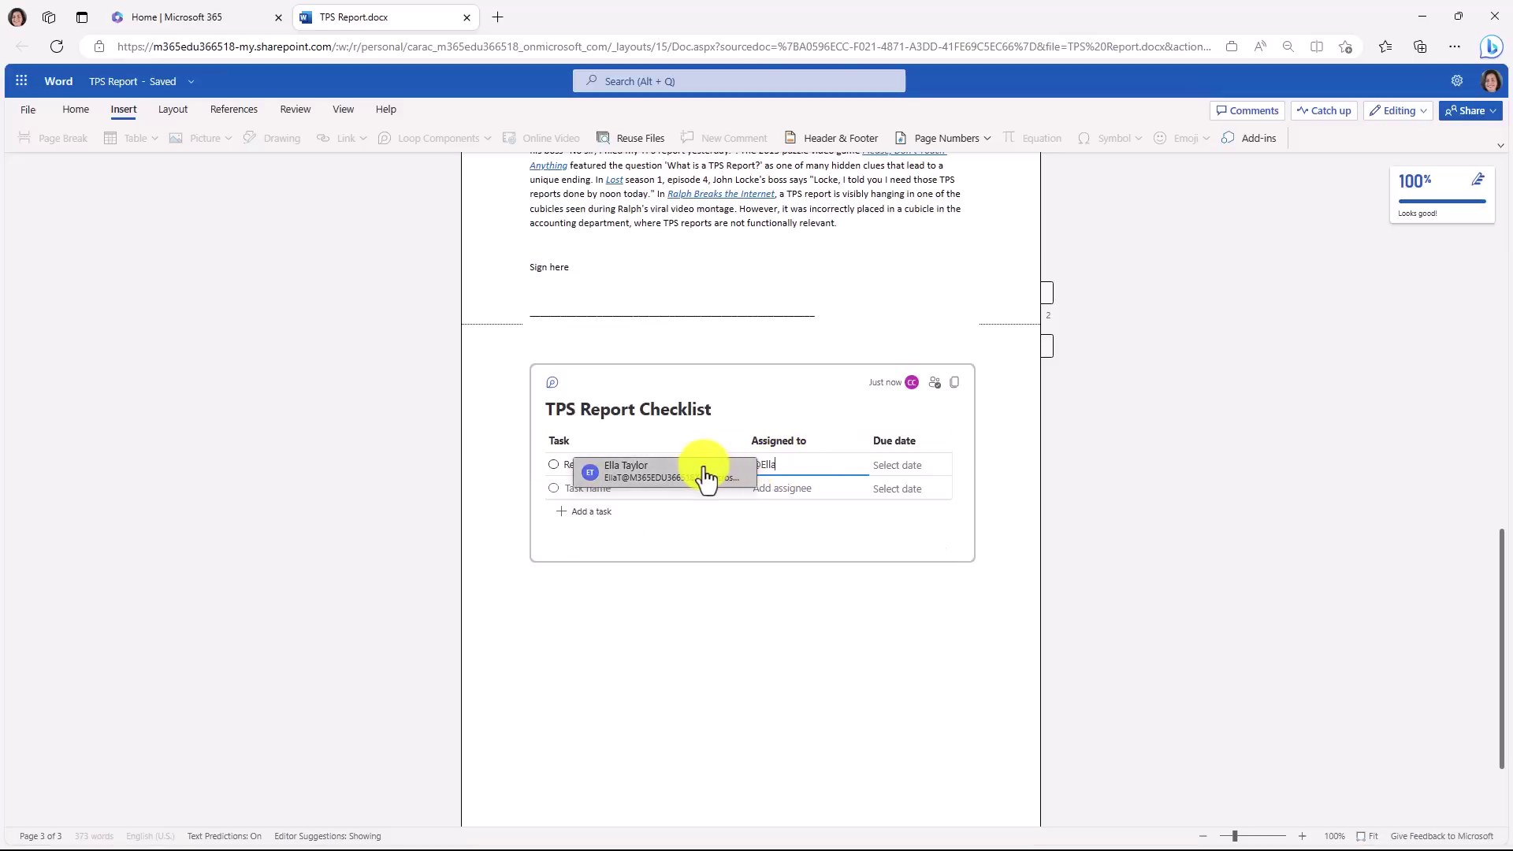
Assign the coversheet task to the suggested colleague, sharing and notifying them, due May 15
click(701, 473)
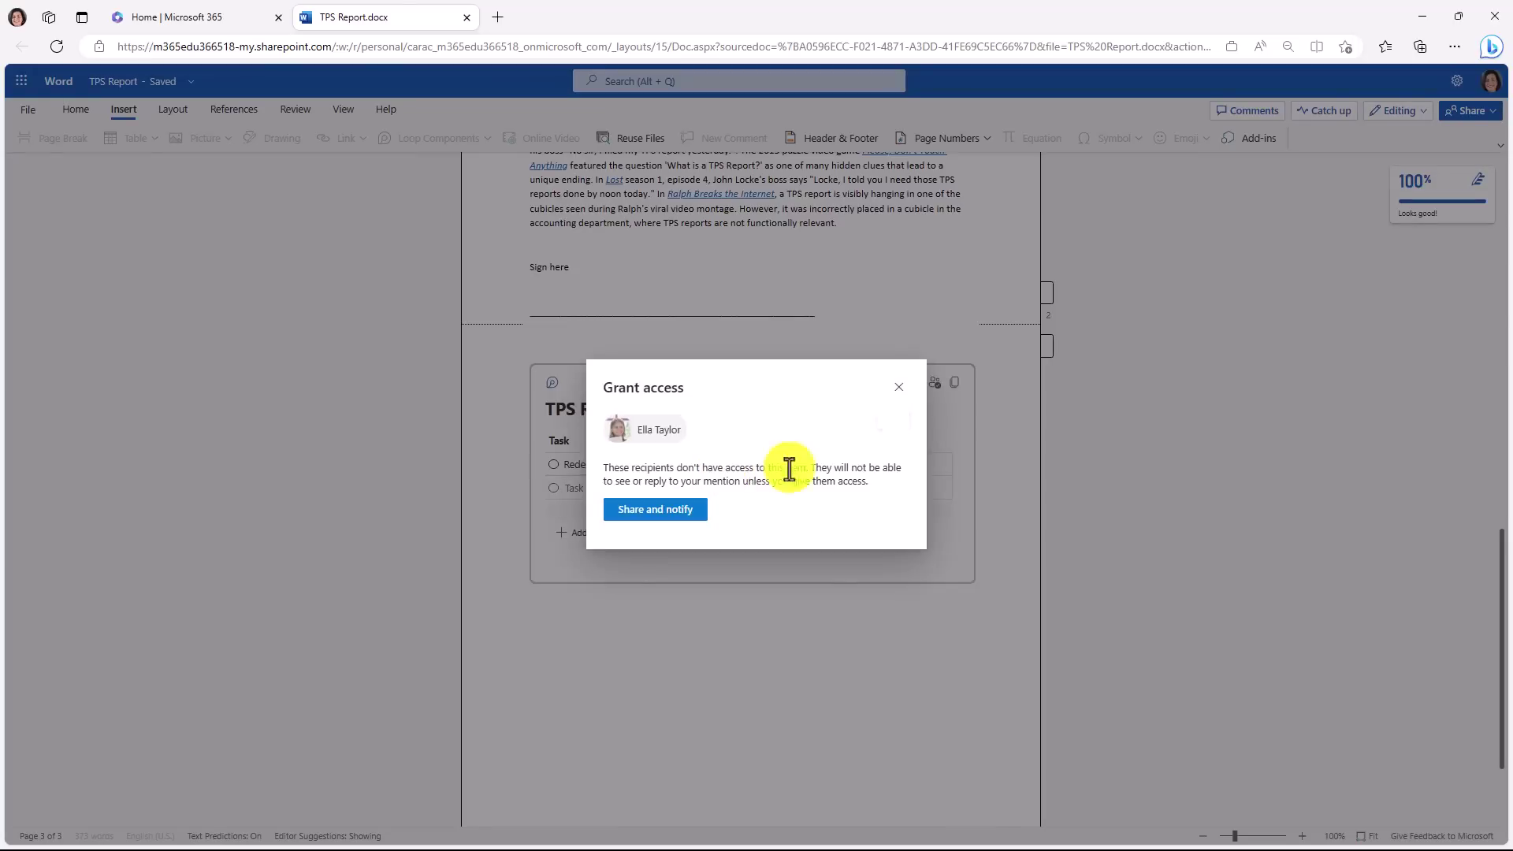
click(655, 510)
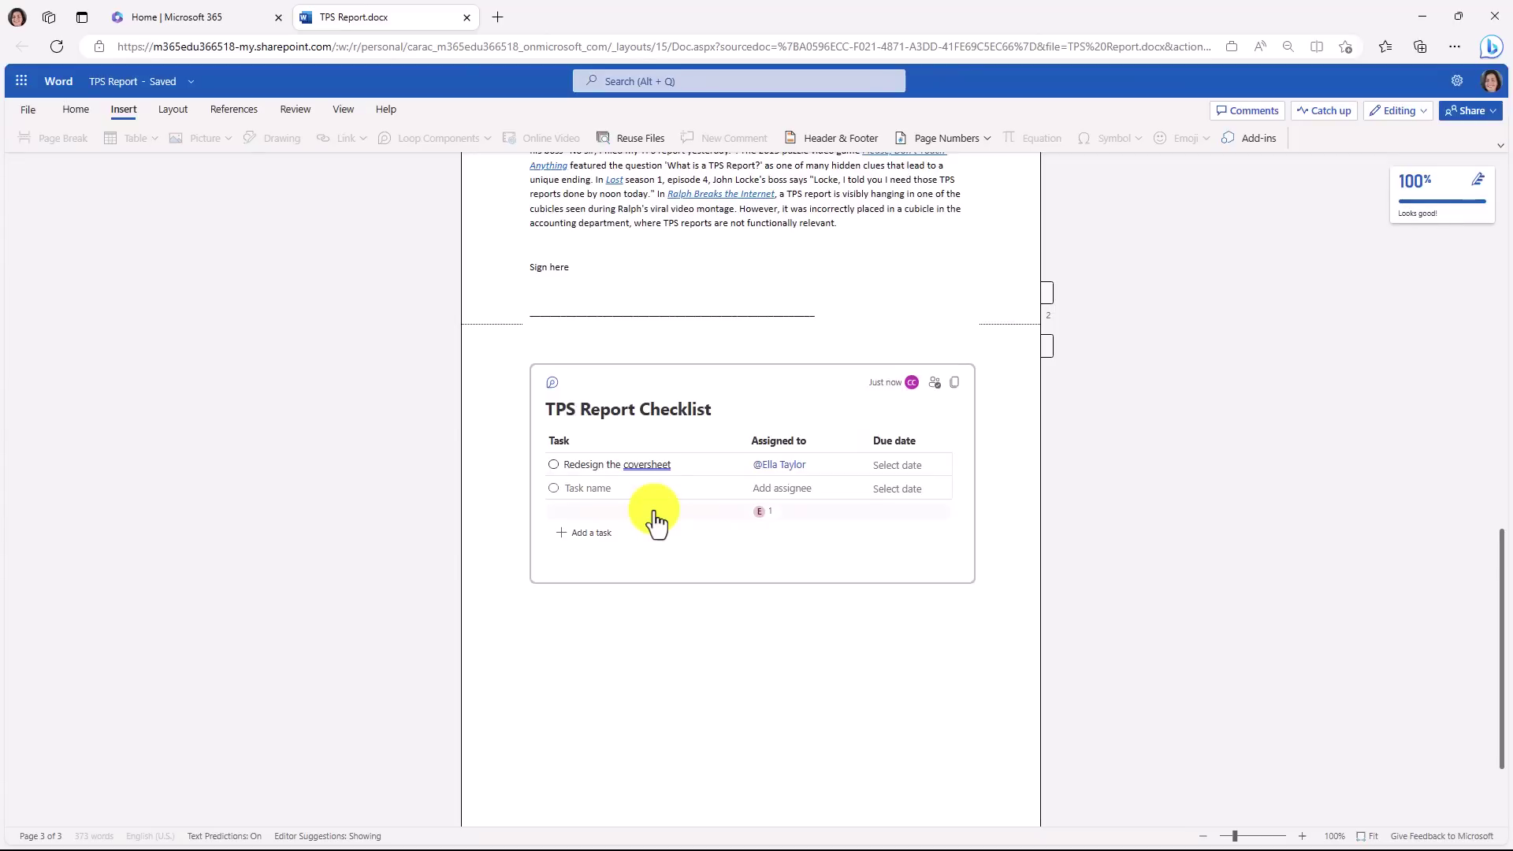
click(897, 466)
click(755, 493)
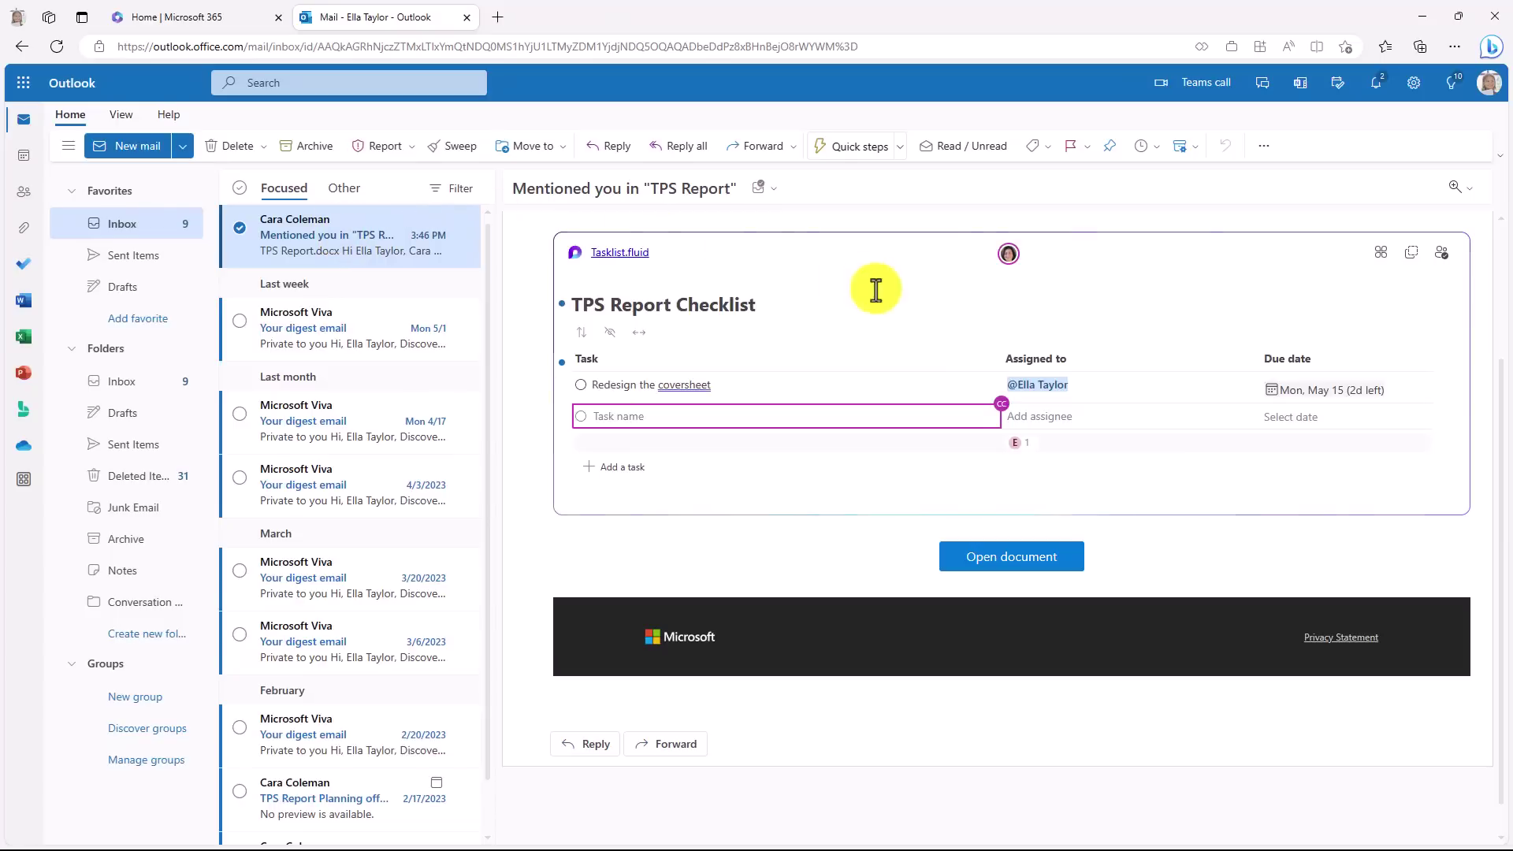
mouse_move(786, 416)
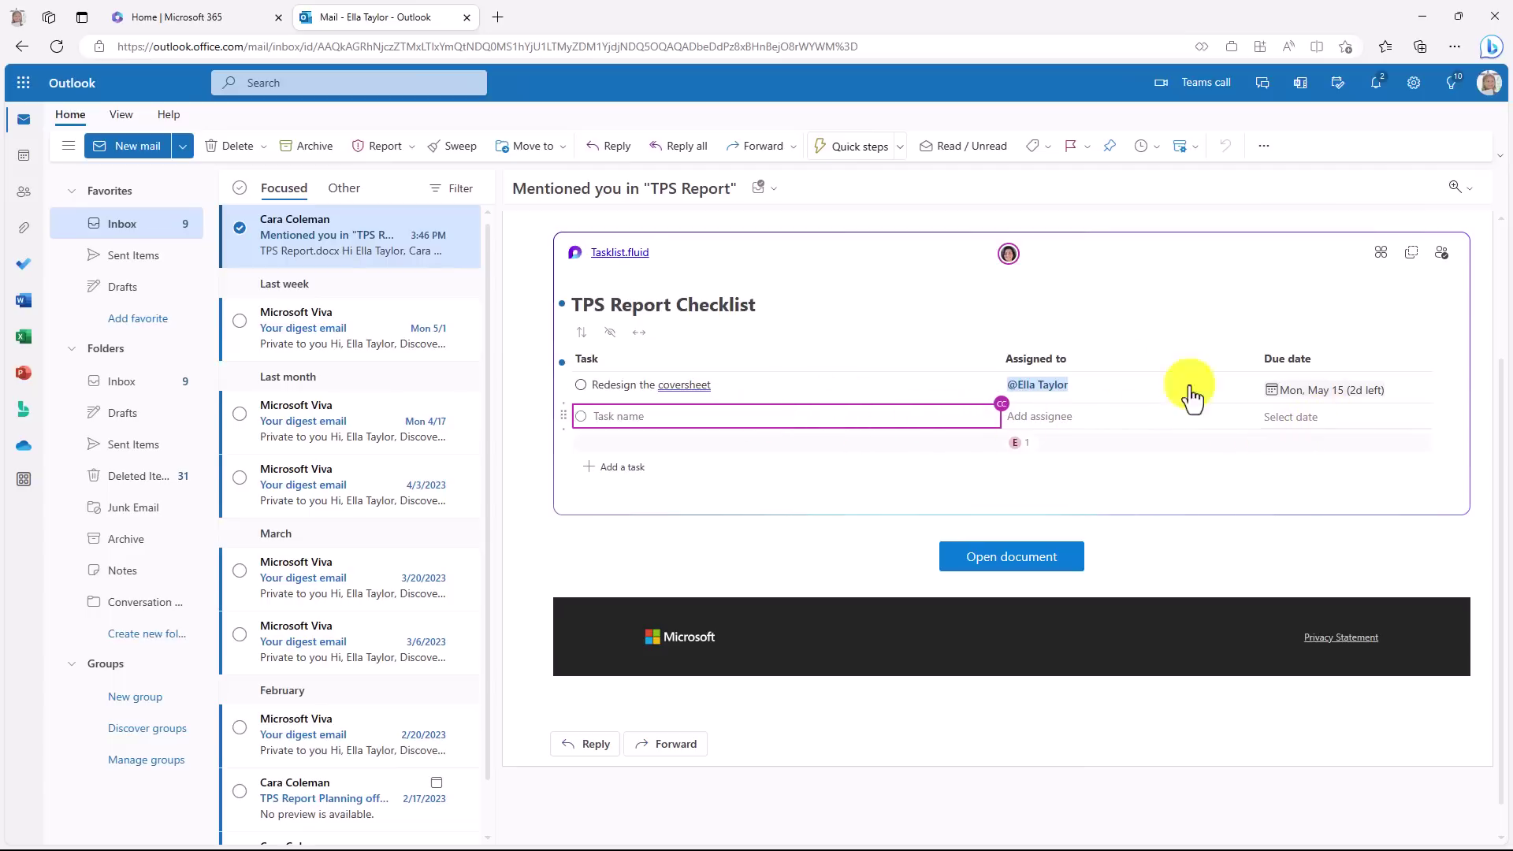
Open the Tasklist.fluid link to view the checklist on its own page
click(636, 253)
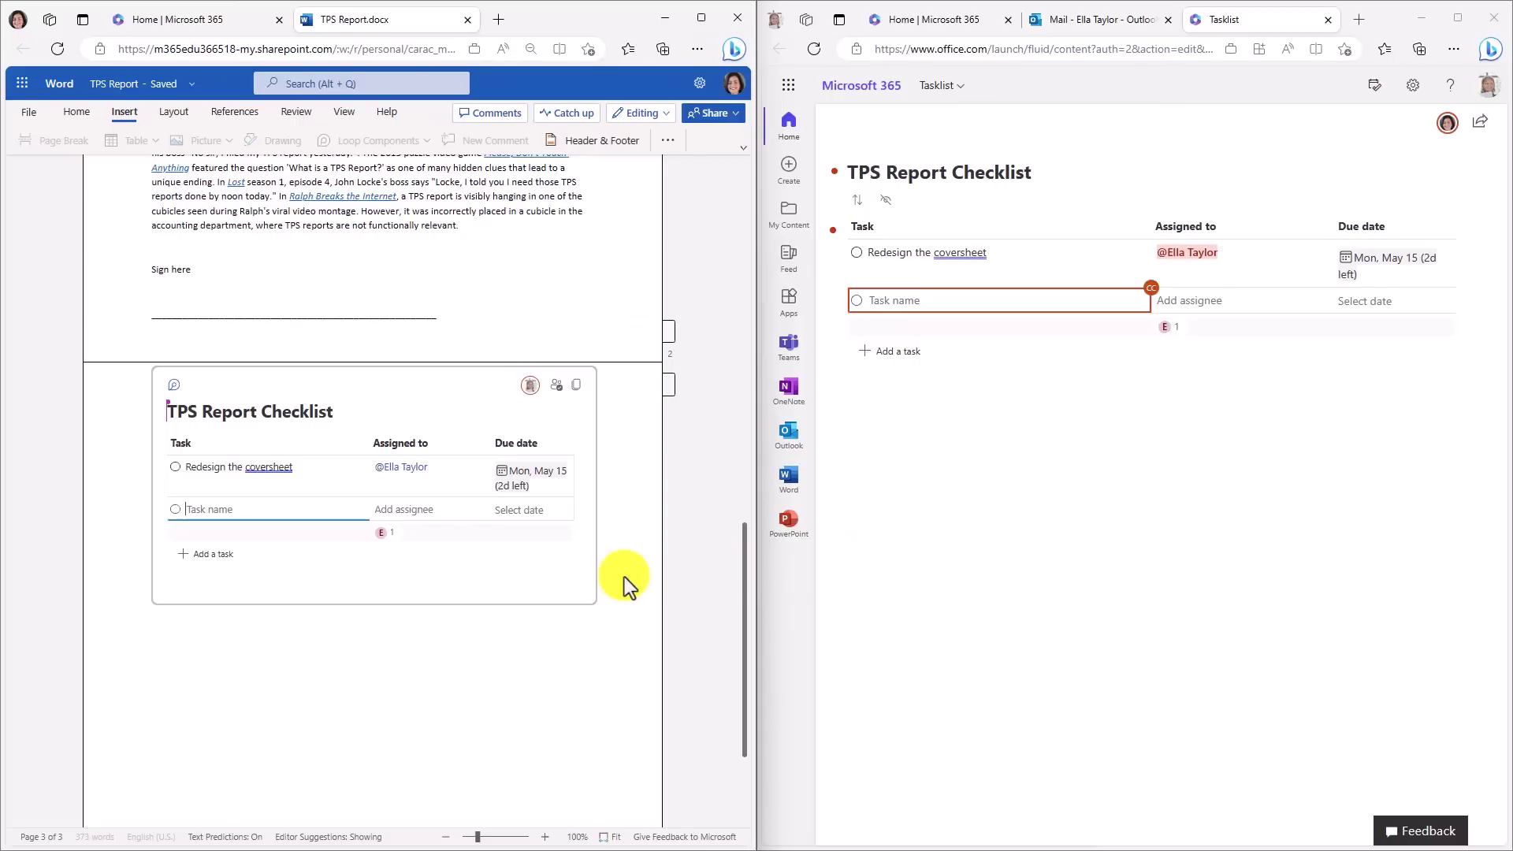
Add a second task to get sign-off and assign it to a suggested colleague
click(327, 514)
text(Get sign off from Bill Lumber)
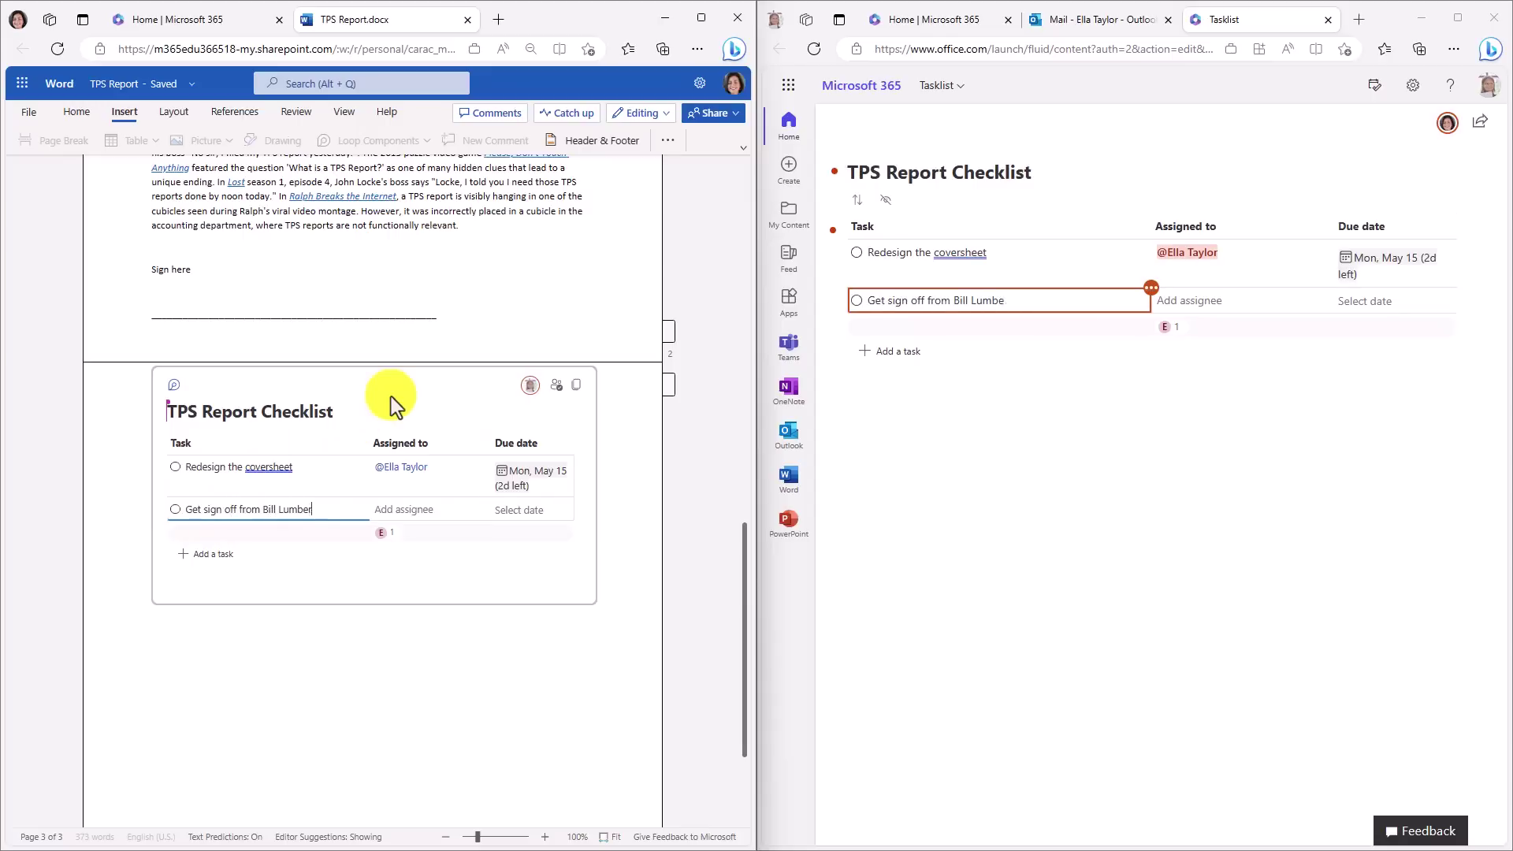
text(gh)
click(424, 510)
text(@)
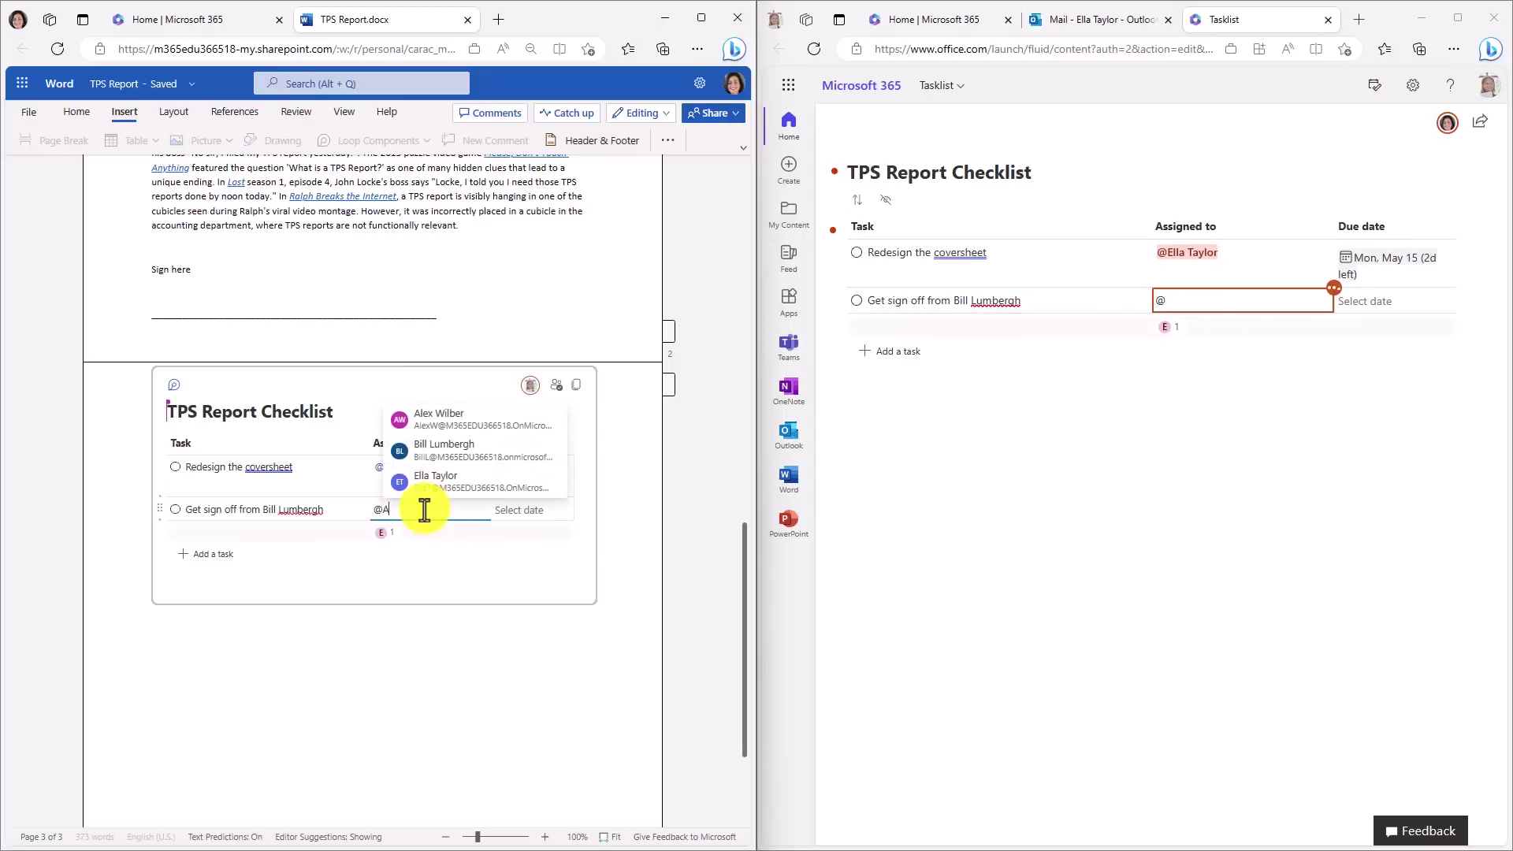
text(ALex)
click(437, 492)
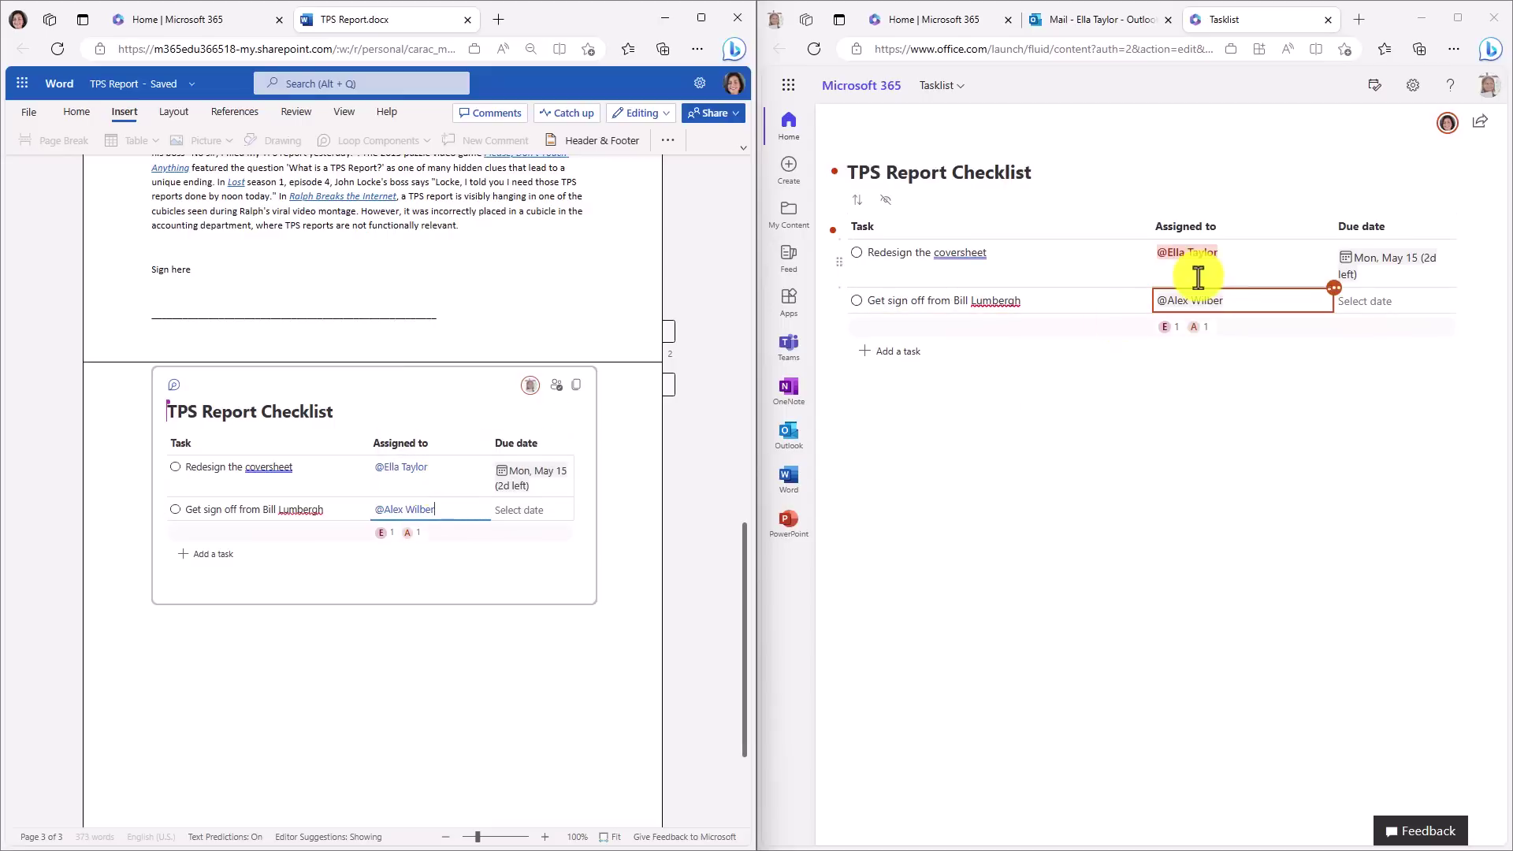
Set the sign-off task due May 20 and copy the checklist's shareable link
click(524, 526)
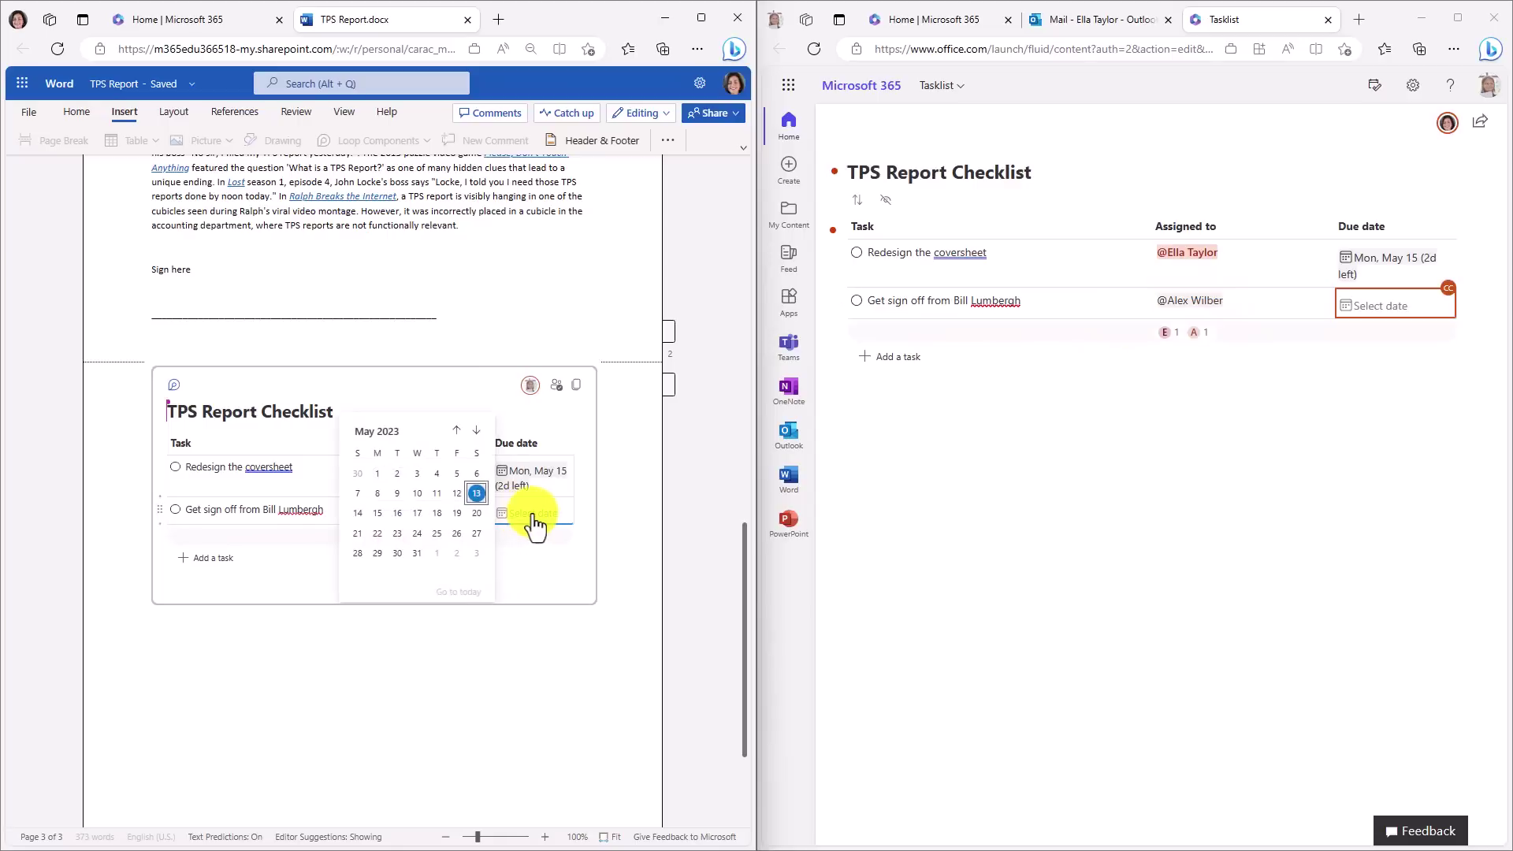
click(467, 514)
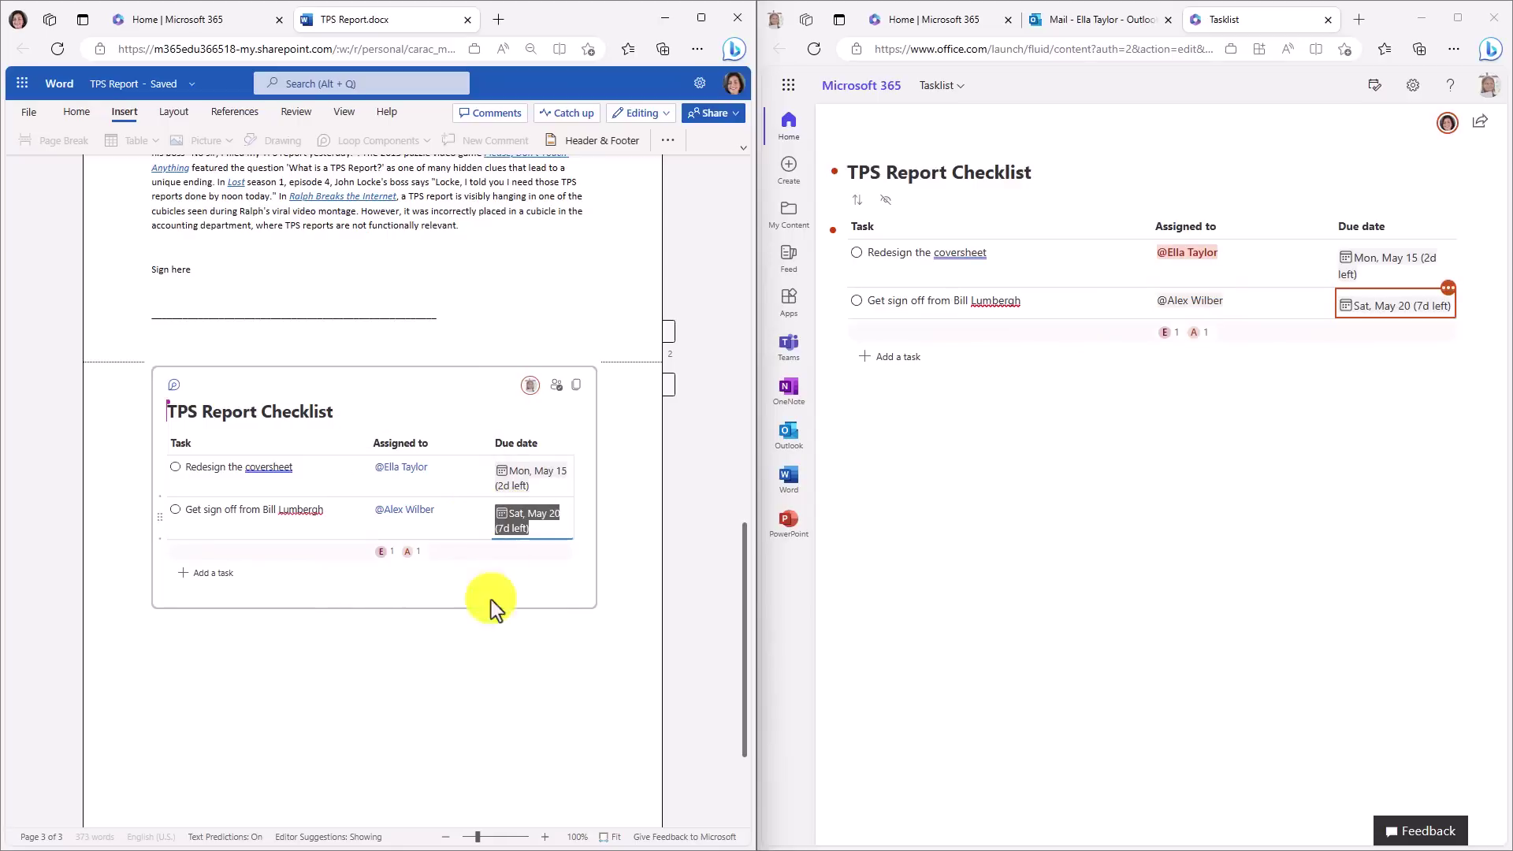
click(465, 675)
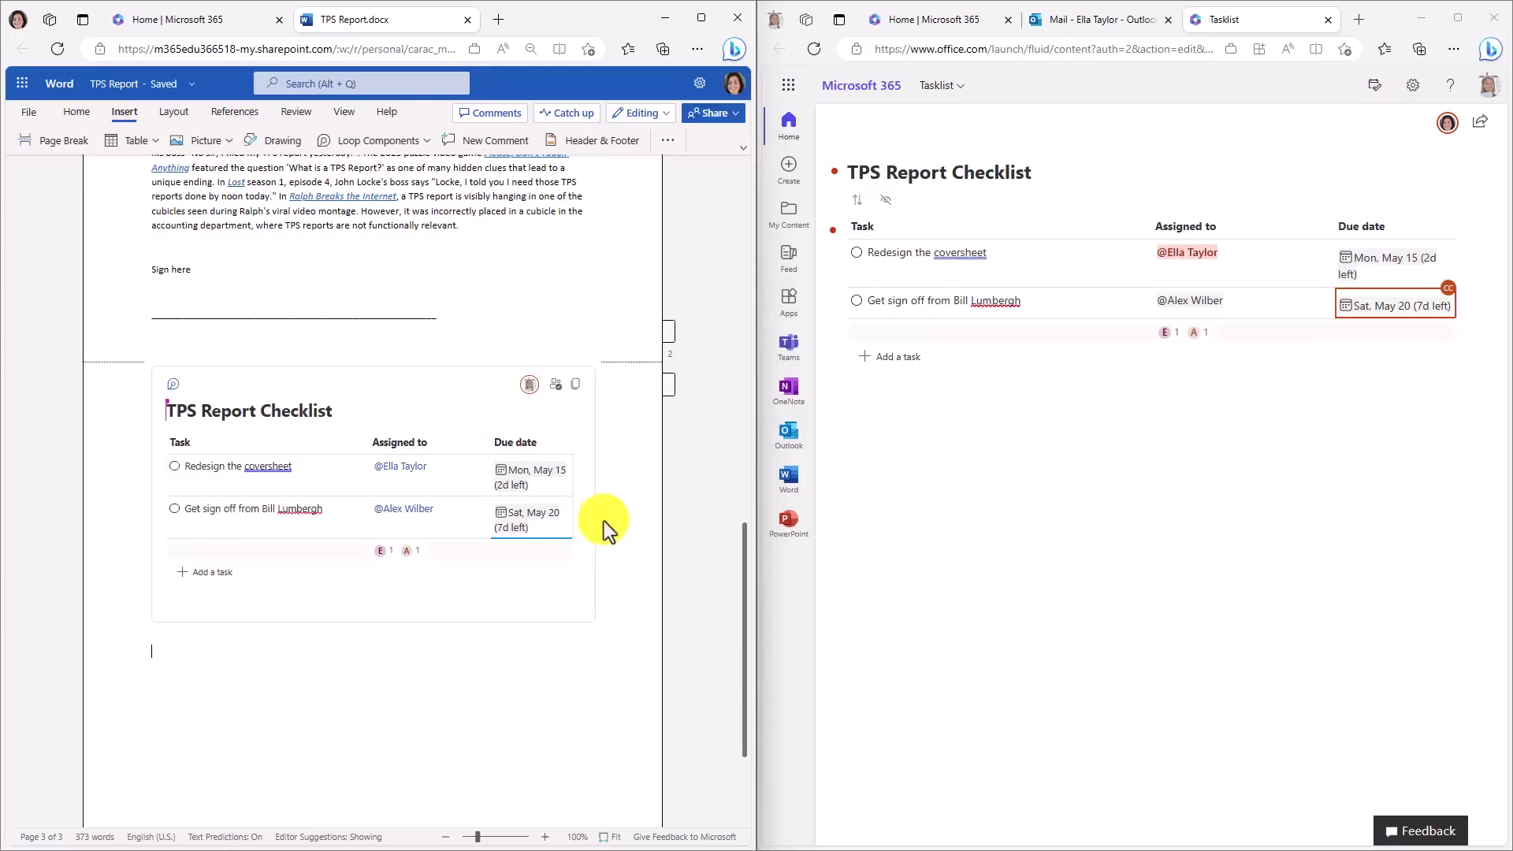
click(578, 391)
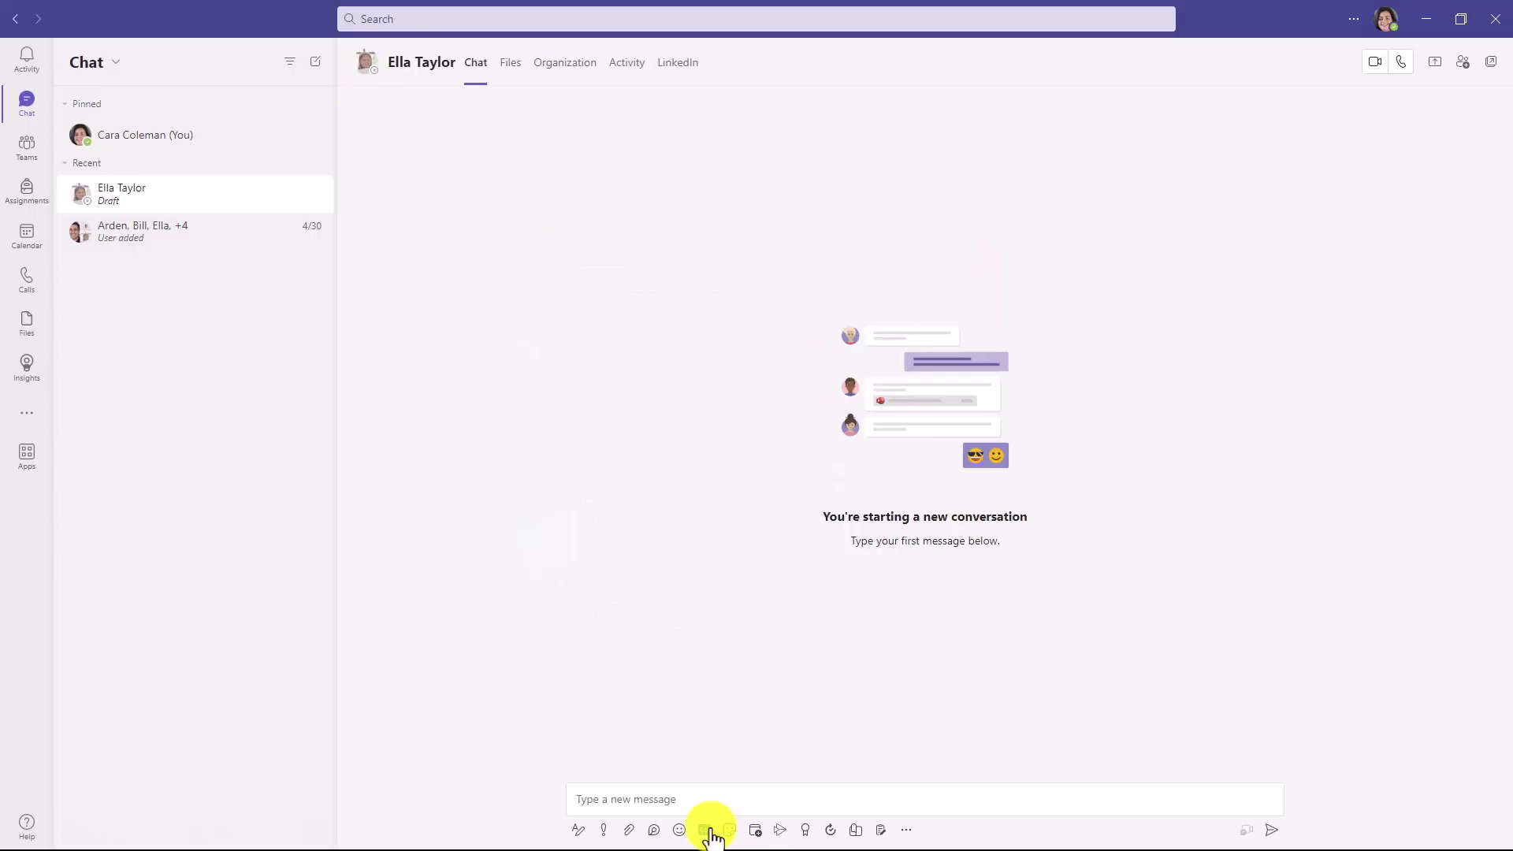
Paste the checklist's Loop link into the new Teams chat and send it
click(689, 799)
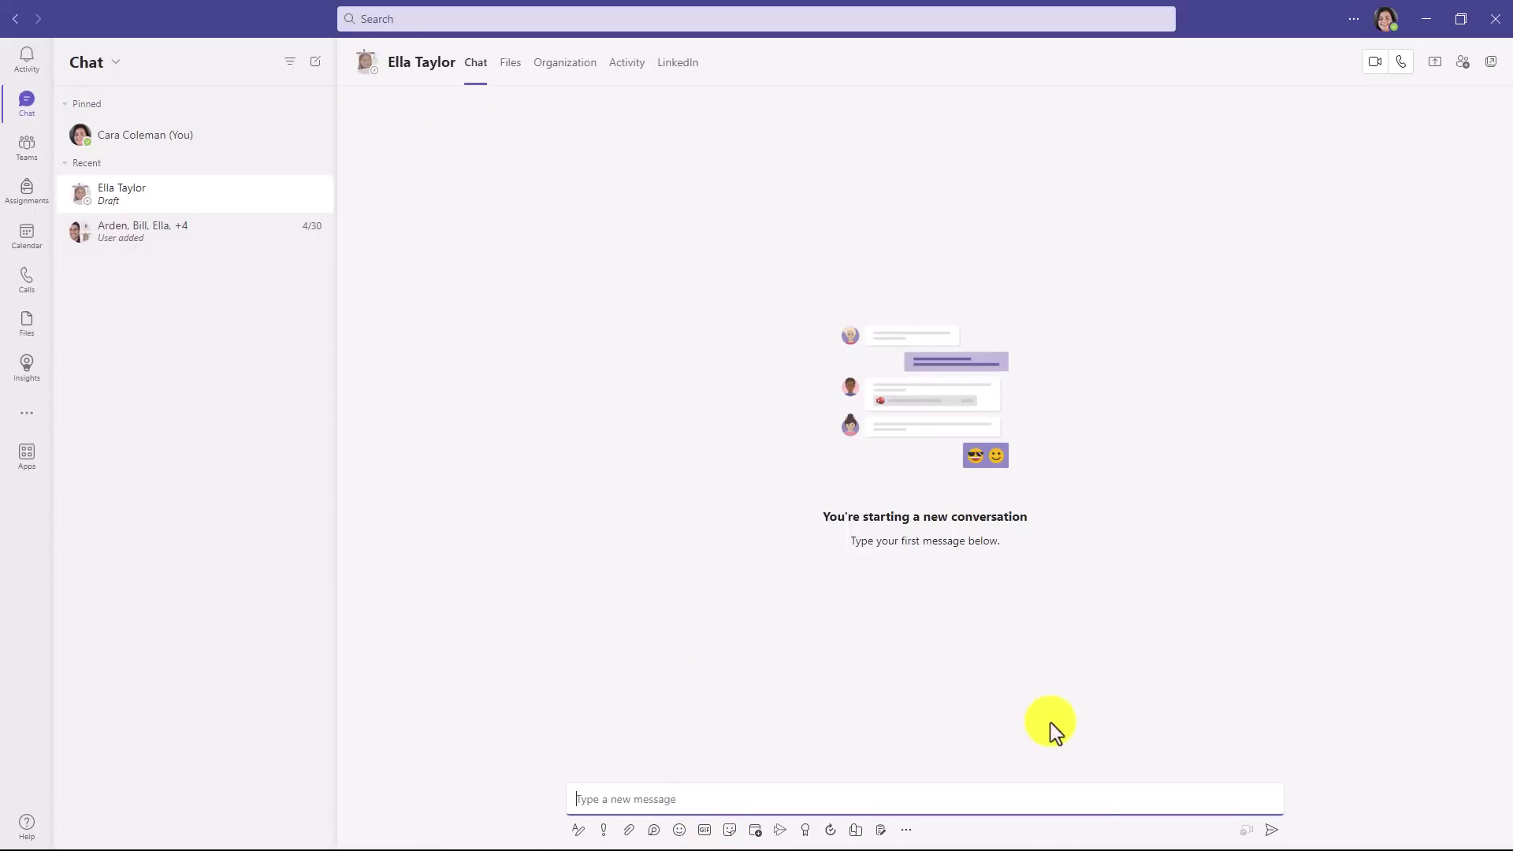
key(ctrl+v)
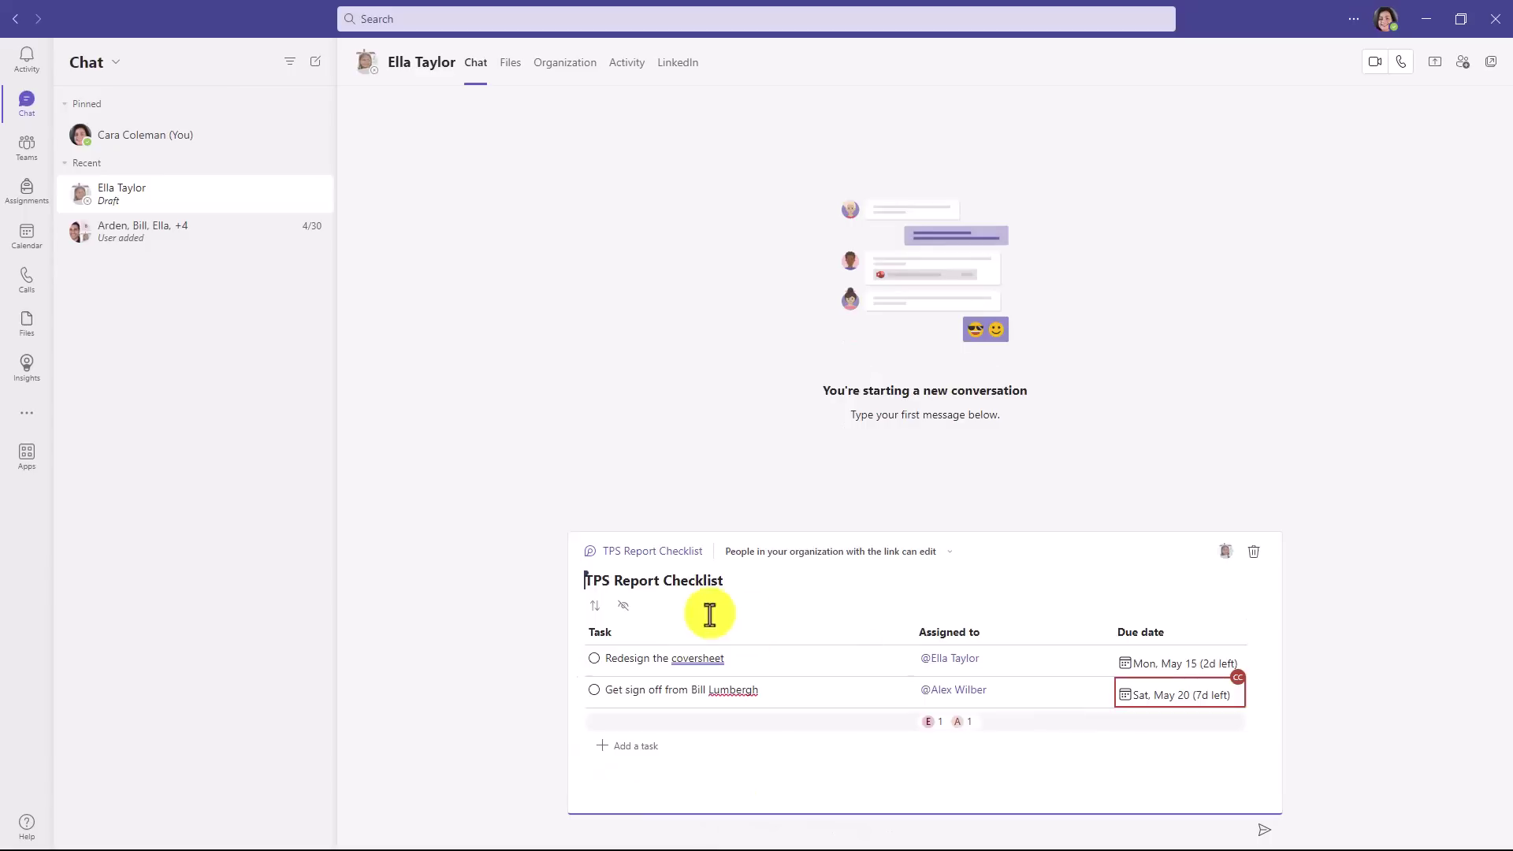
click(1264, 829)
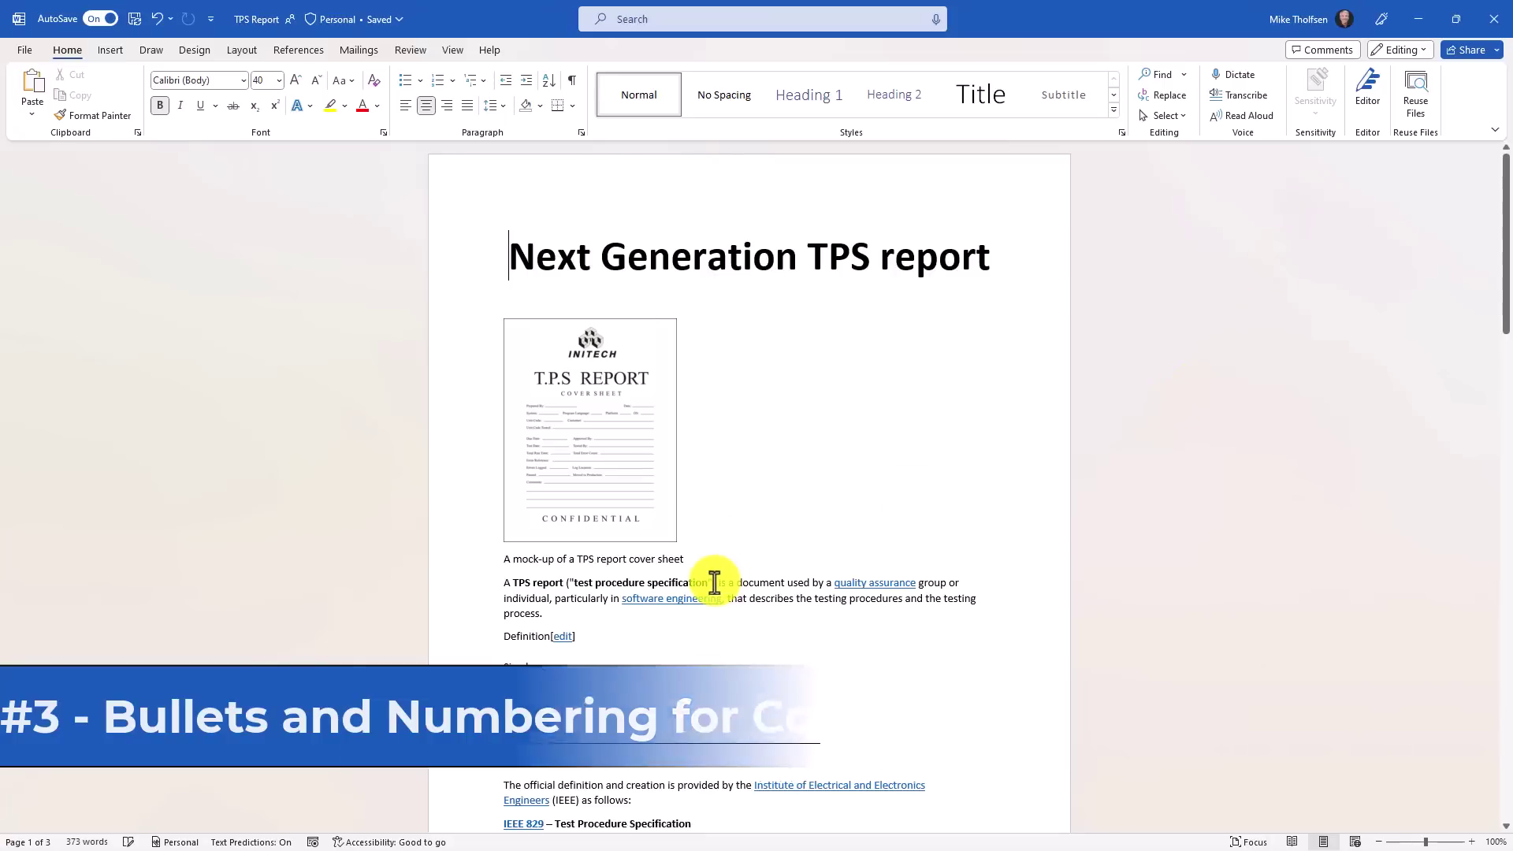
Comment 'This is amazing!' on the selected TPS report definition phrase
drag(716, 583, 505, 587)
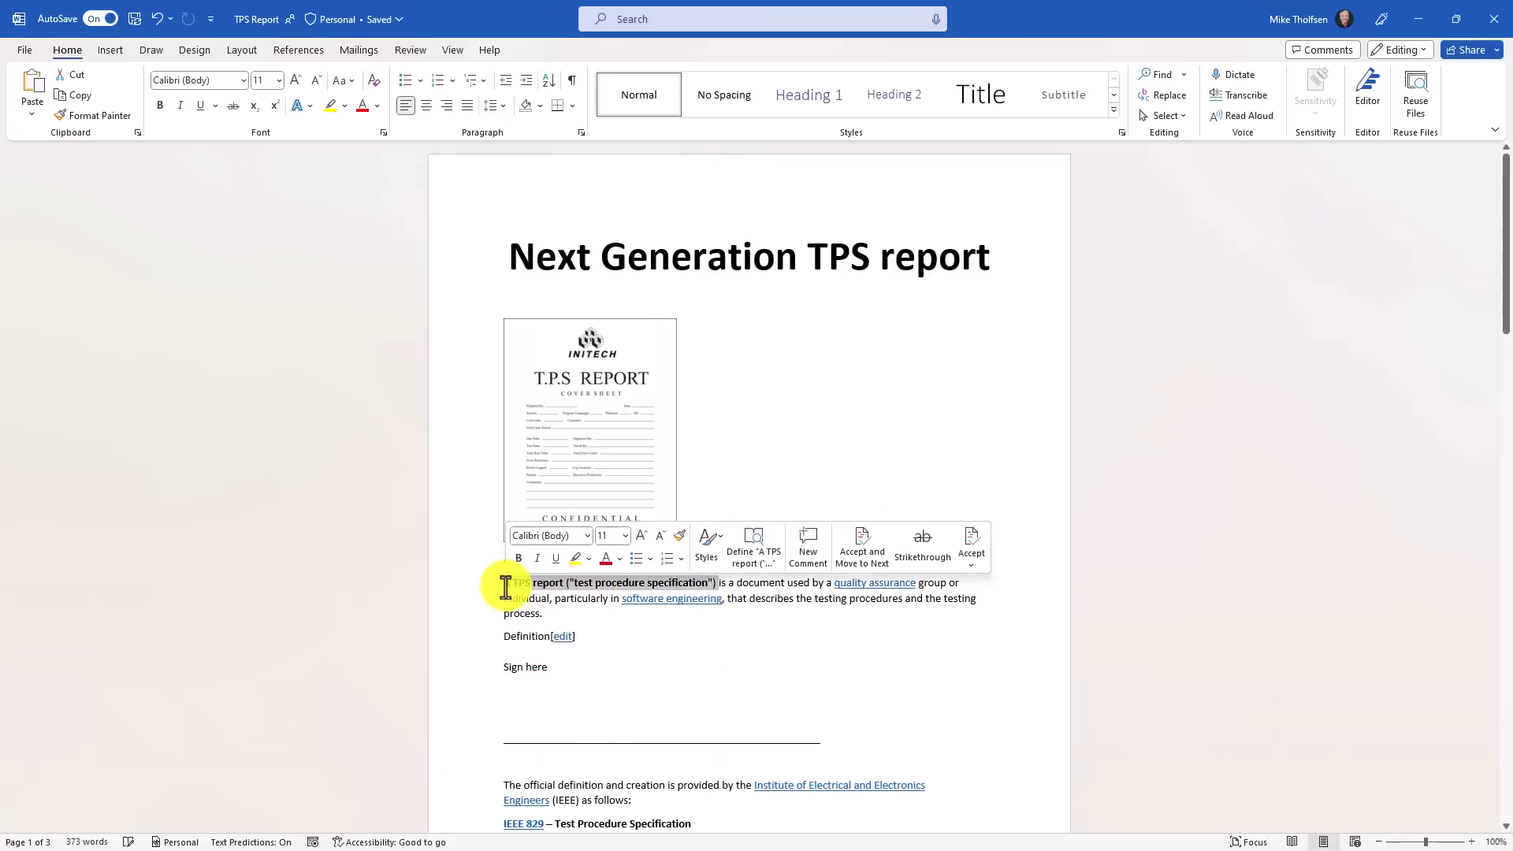
click(405, 50)
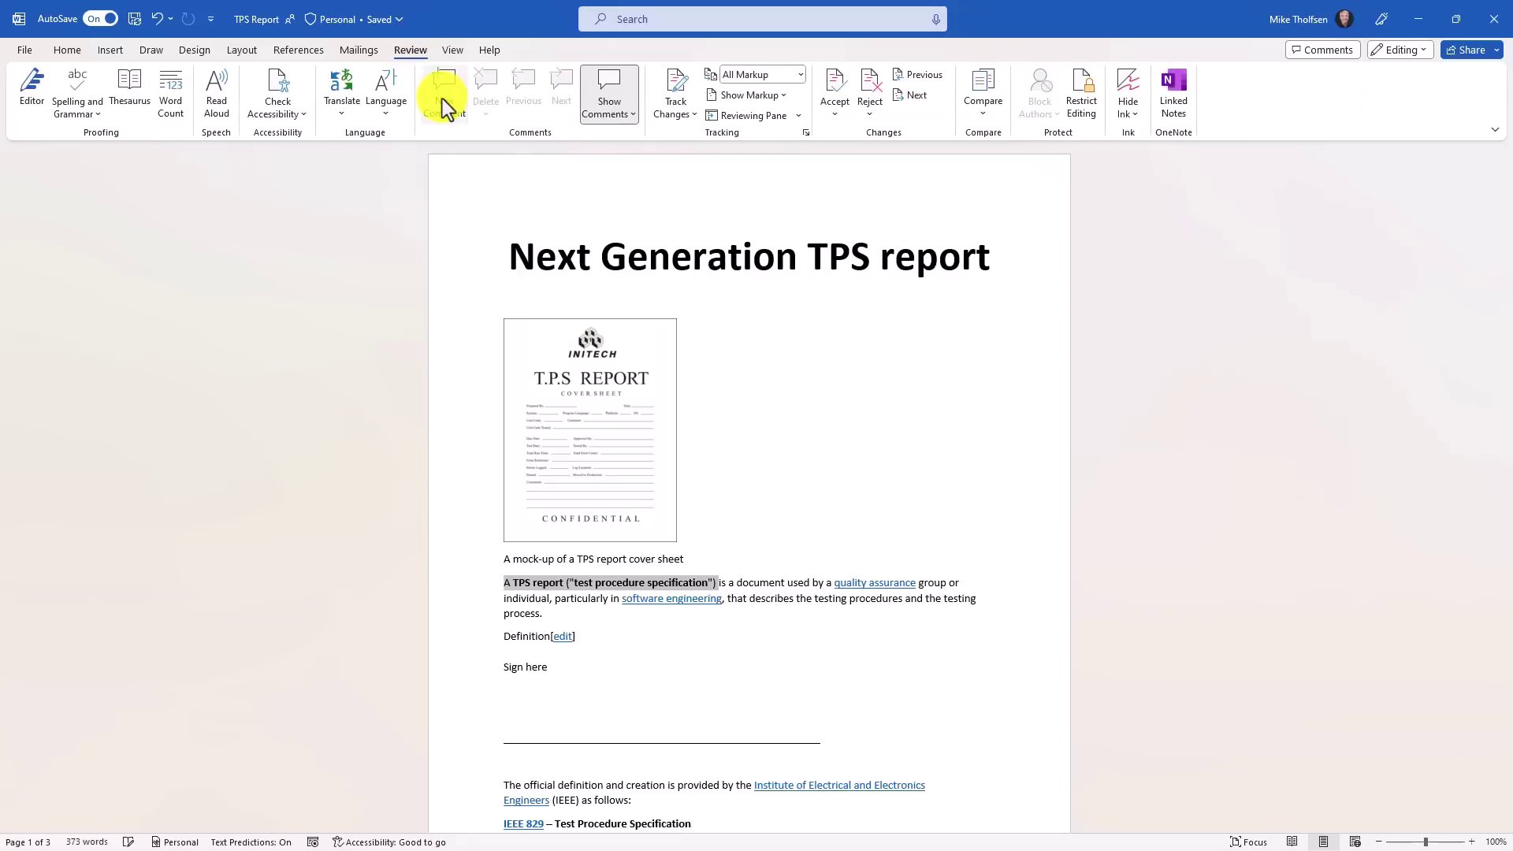
click(445, 101)
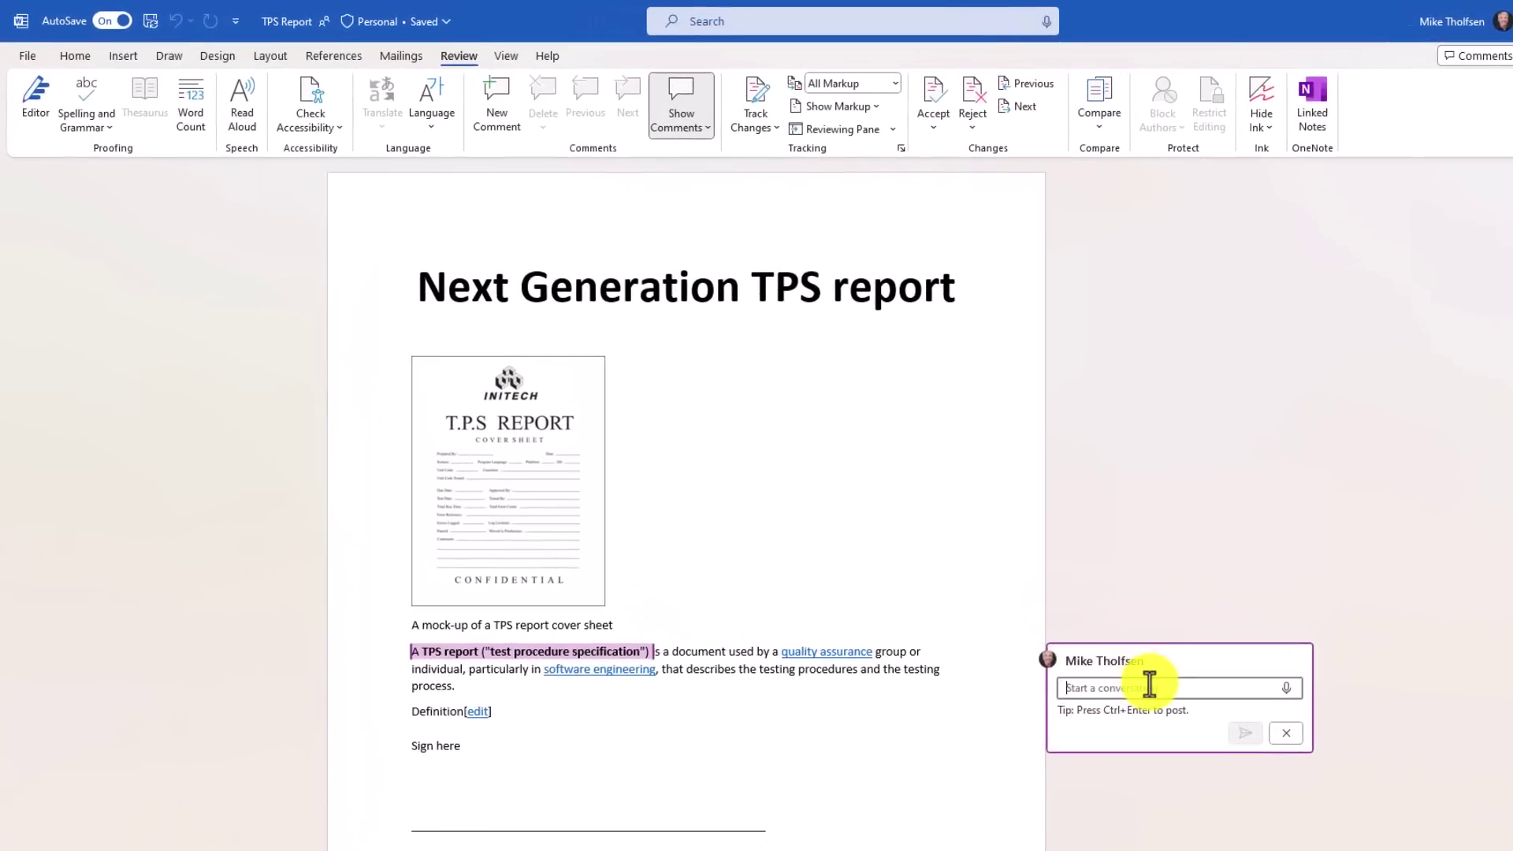
text(This is amazing!)
Make the comment a numbered list with two more lines, ending 'Have you seen my red stapler'
click(75, 55)
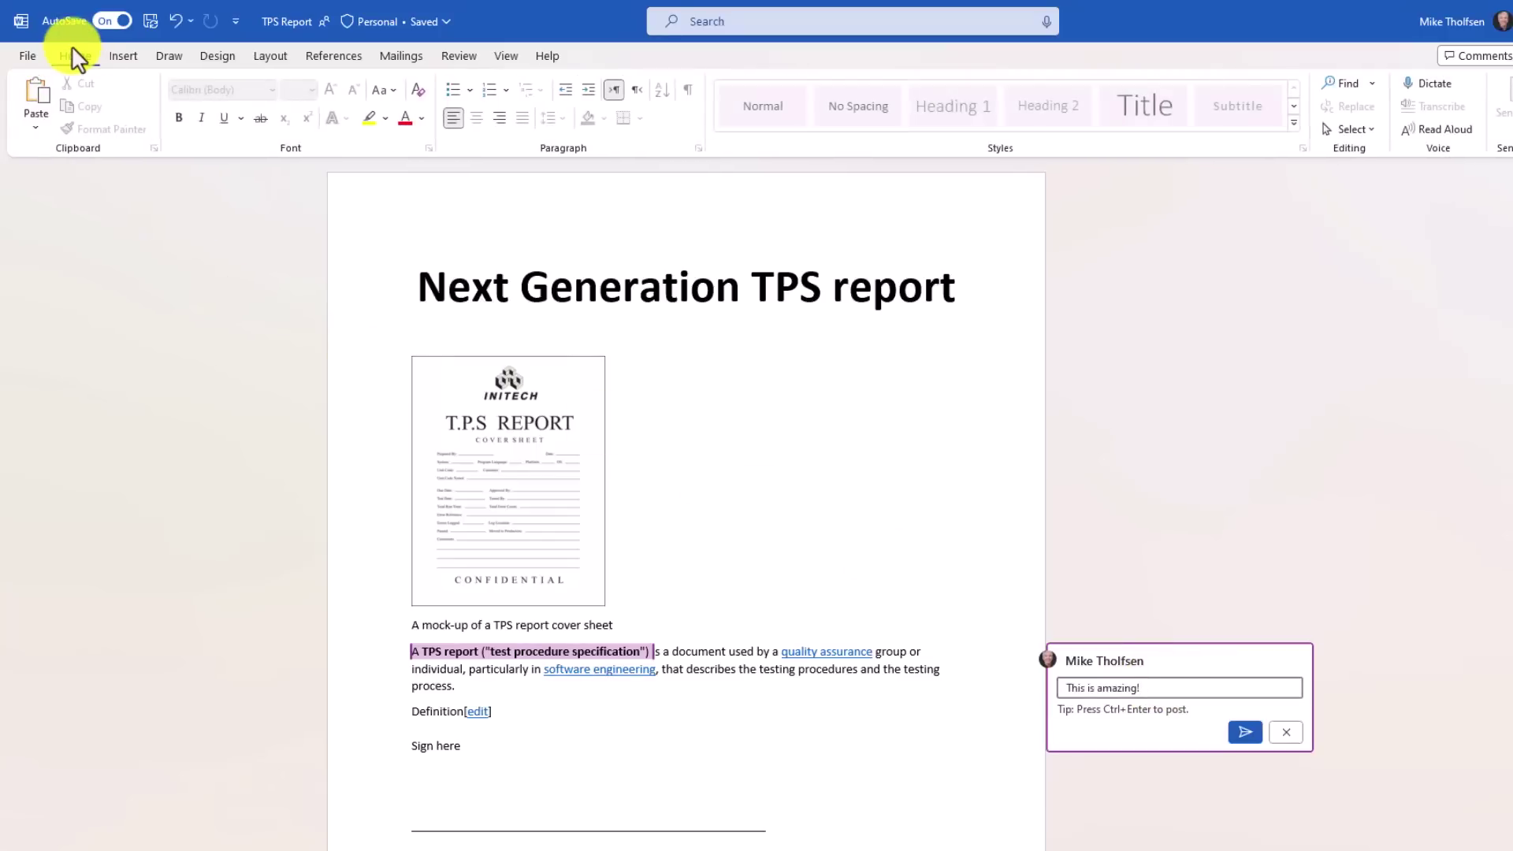
click(489, 92)
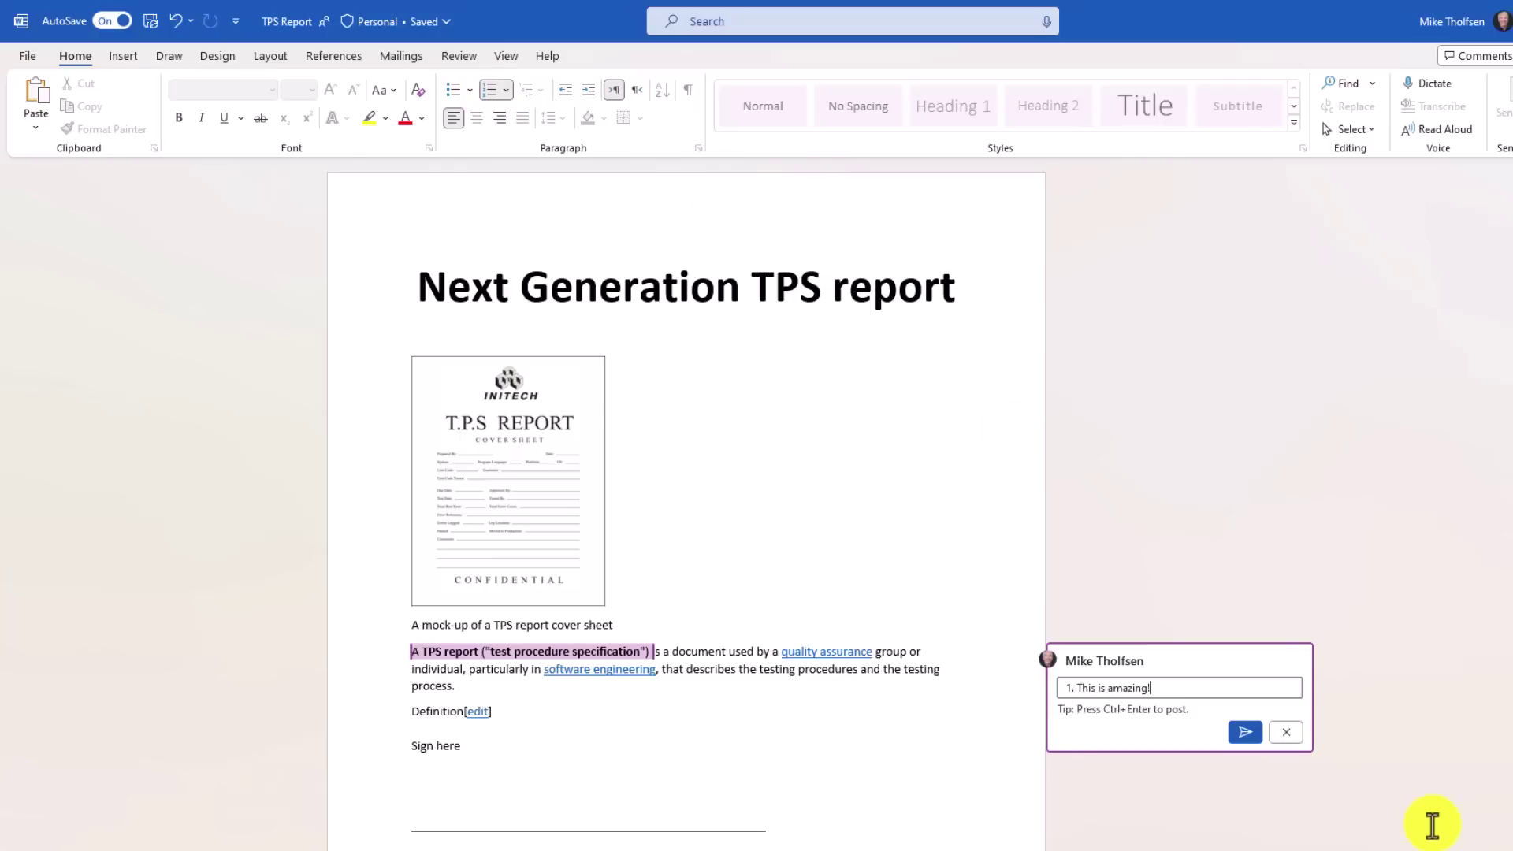
key(Return)
text(I can't wait for Bill Lumbergh to see this!)
key(Return)
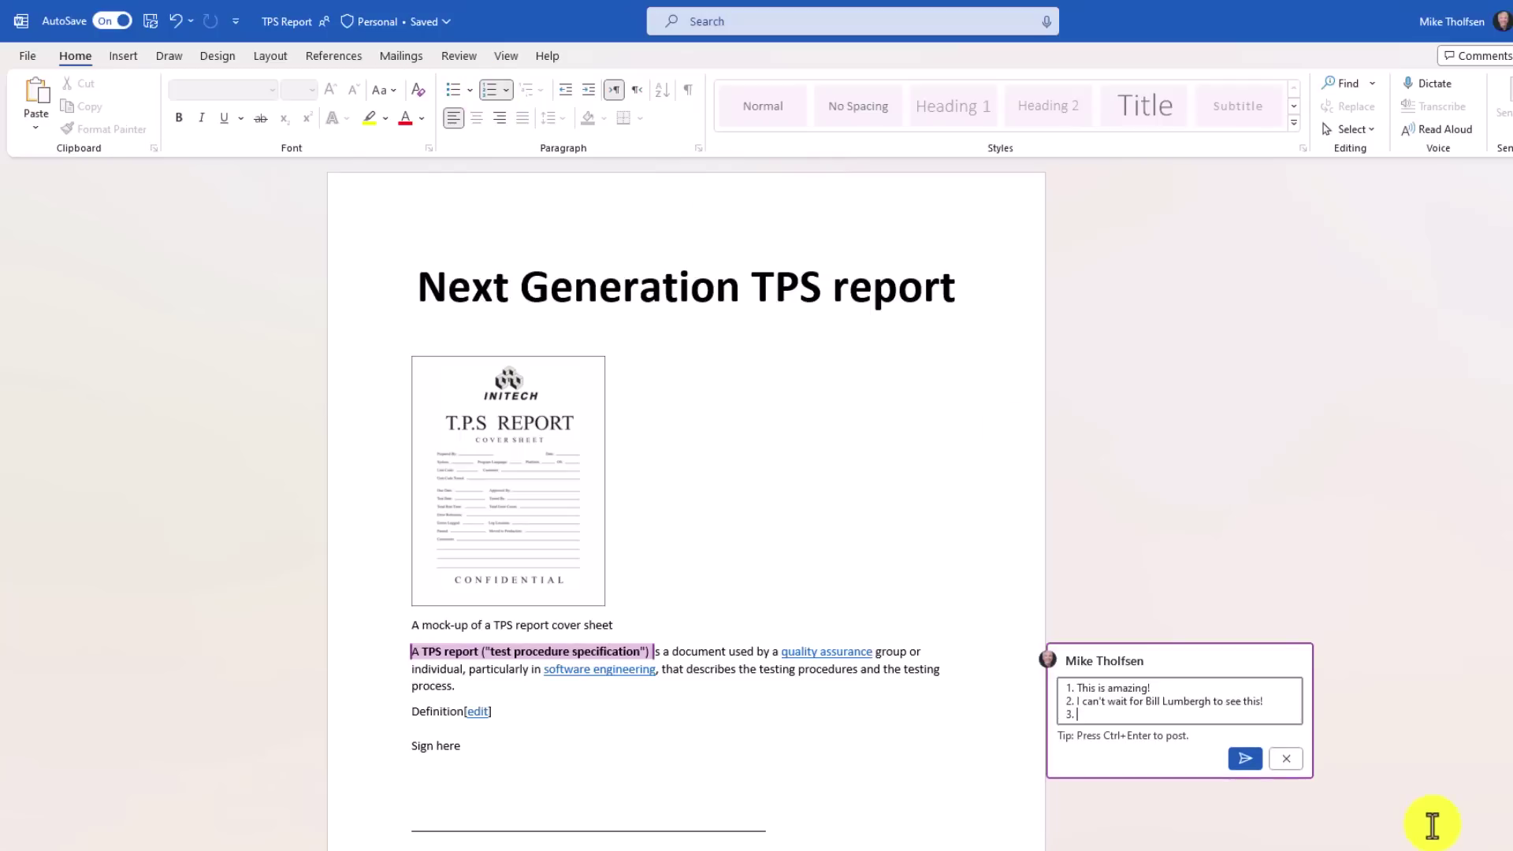
text(Have you seen my red stapler)
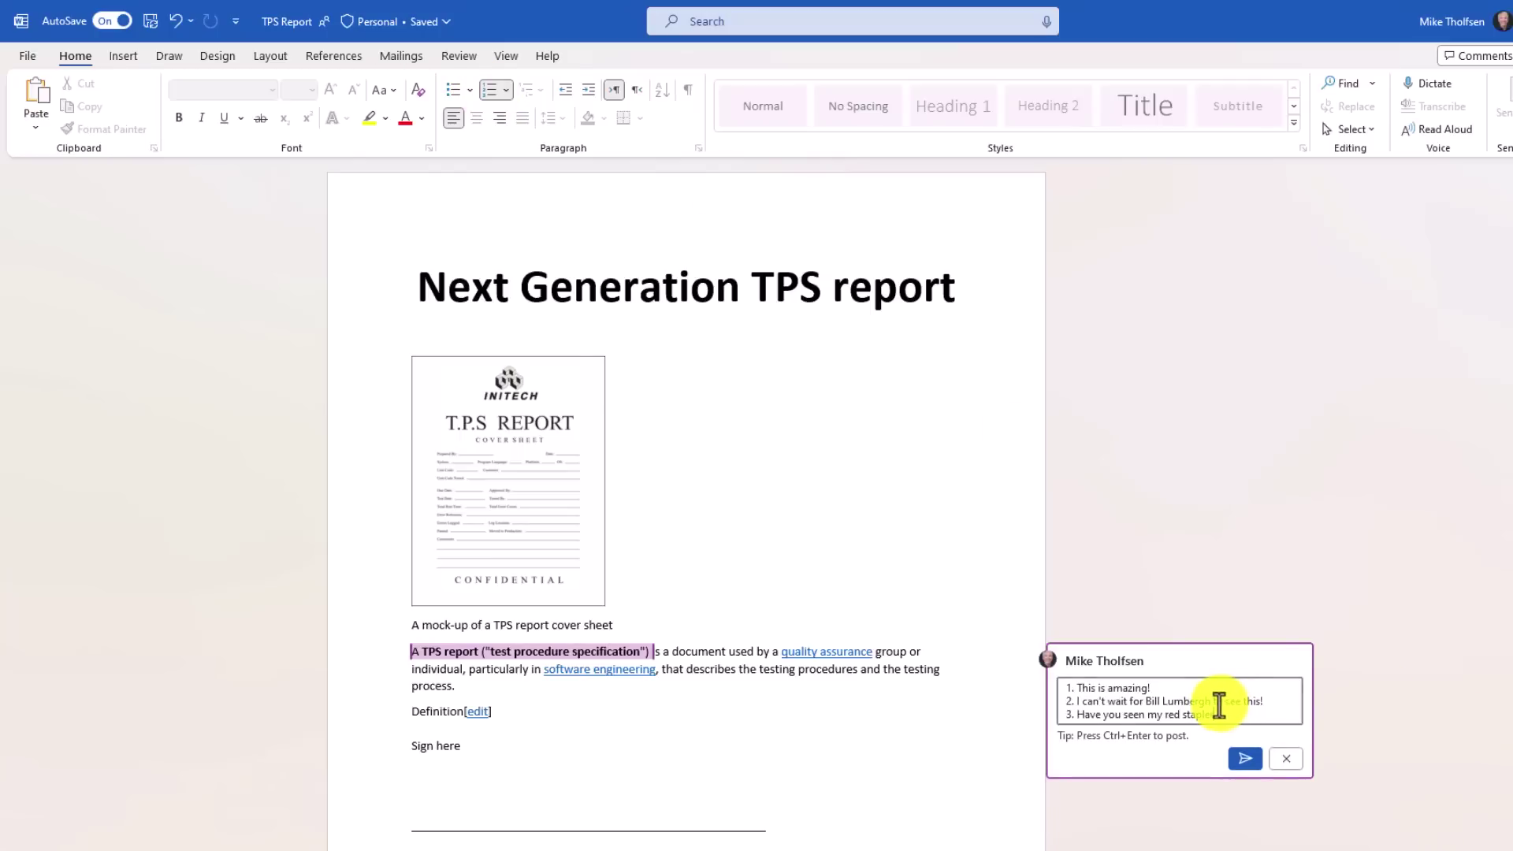
Switch the comment's three lines to bullets, then like the posted comment
drag(1222, 715, 1071, 689)
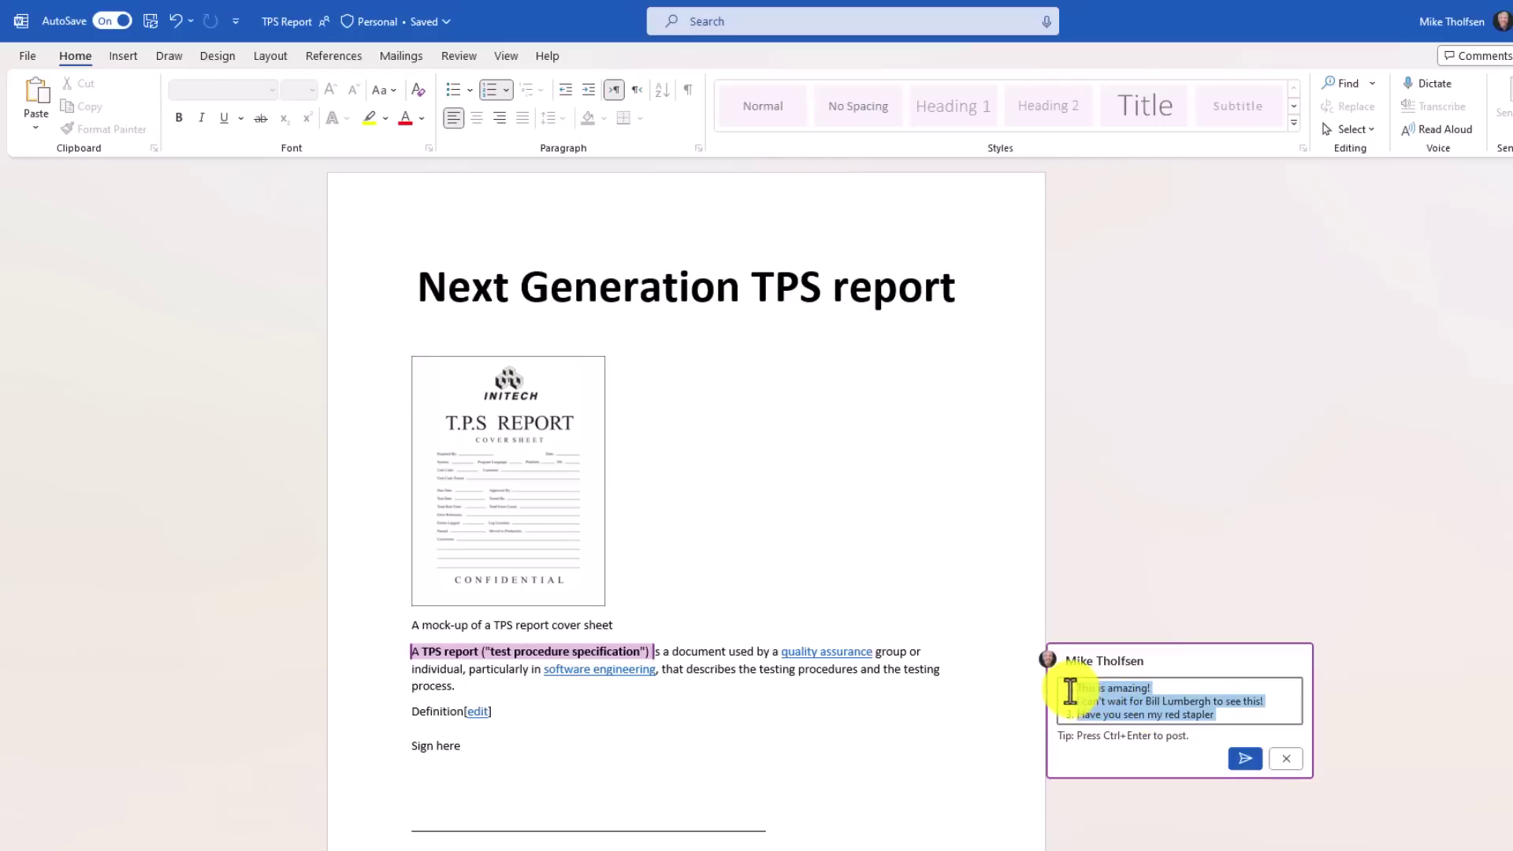
click(451, 90)
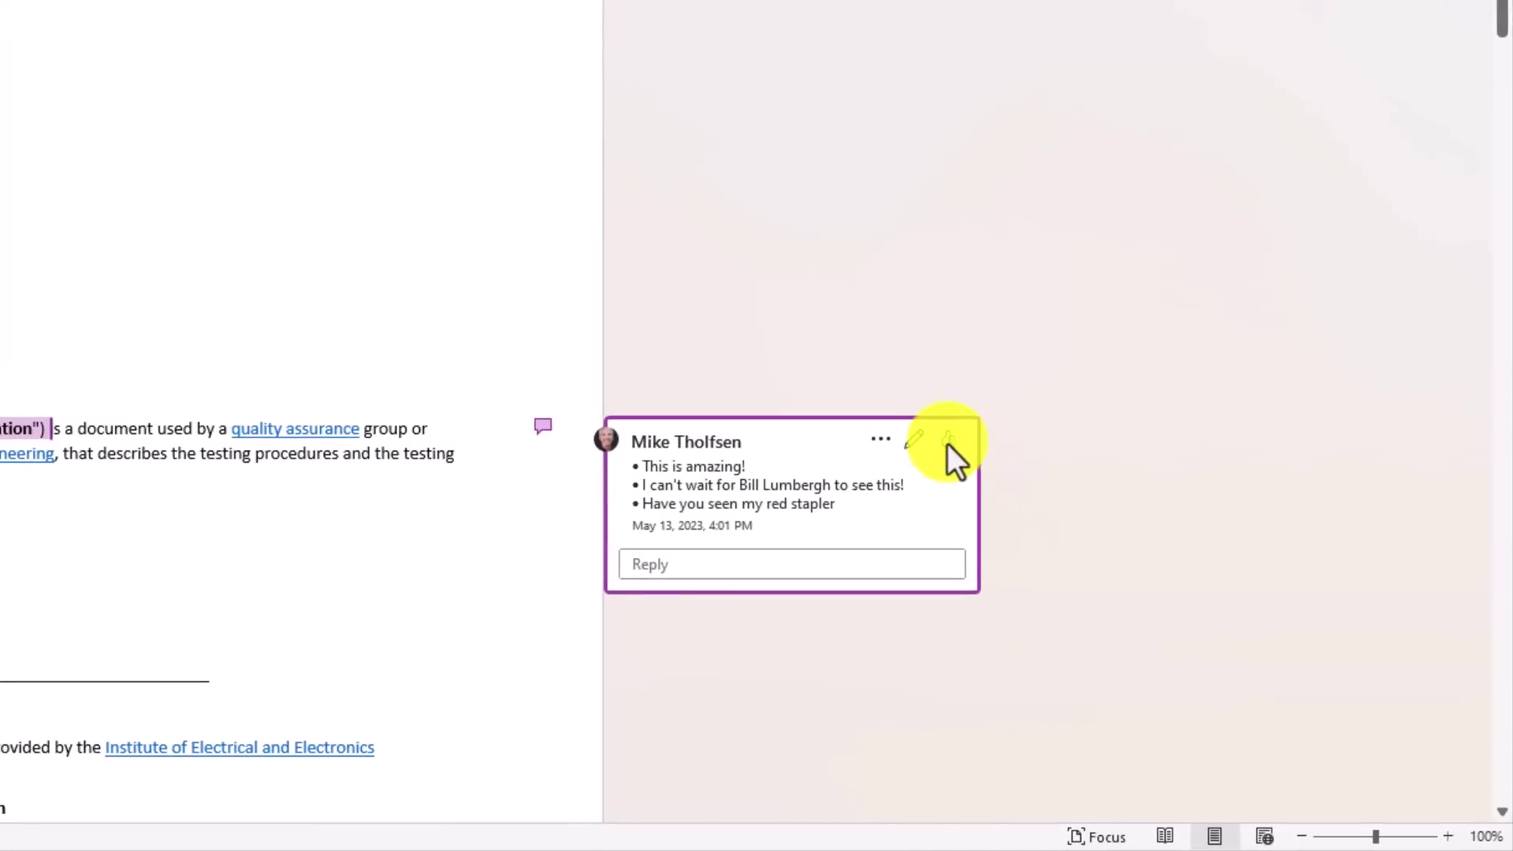
click(948, 443)
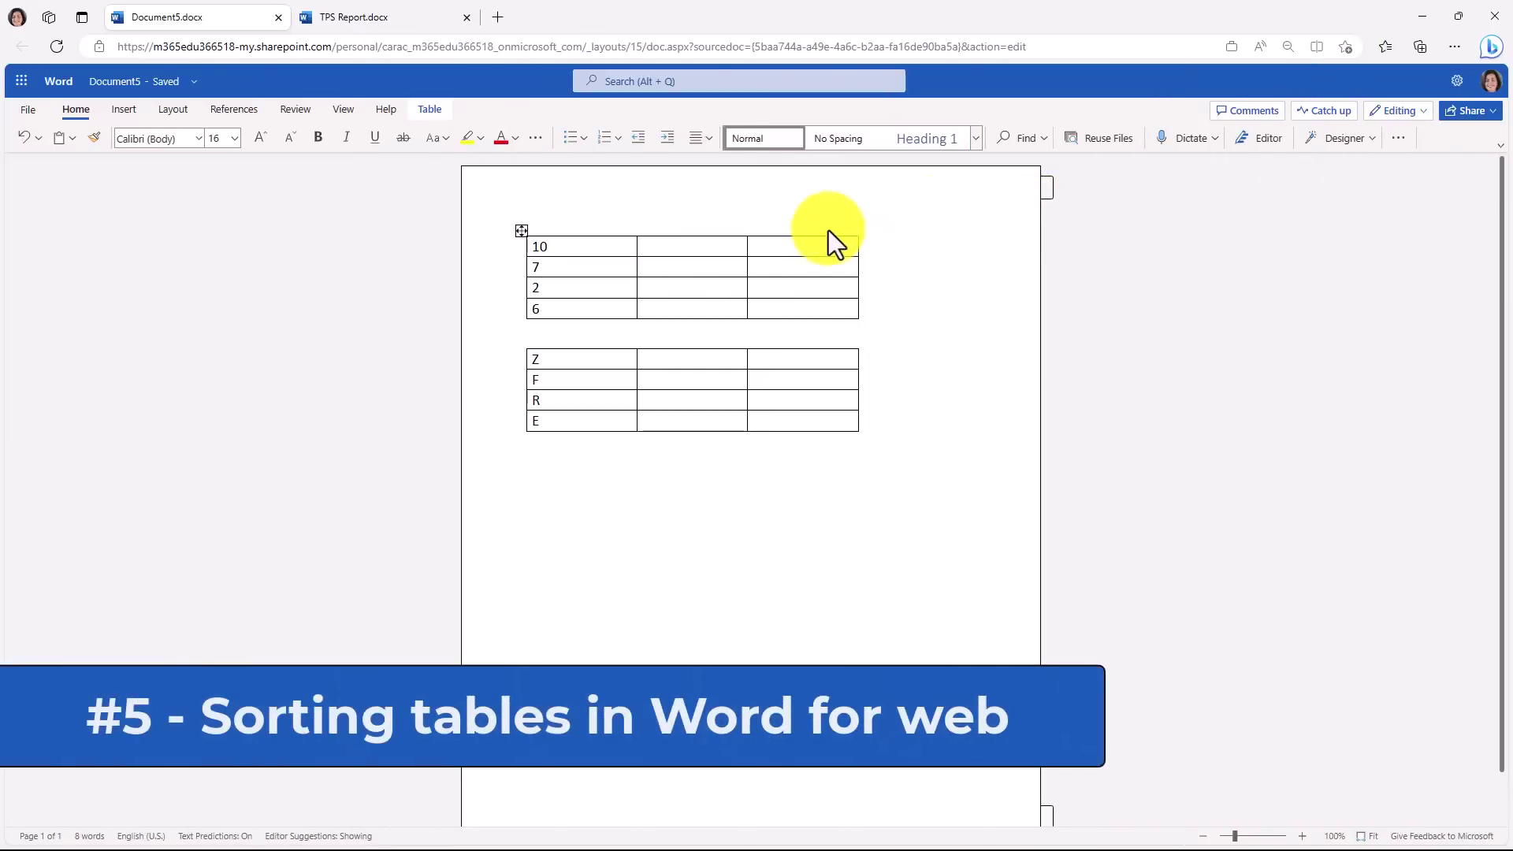
Sort the numbers table by its first column in descending order
drag(577, 244, 587, 310)
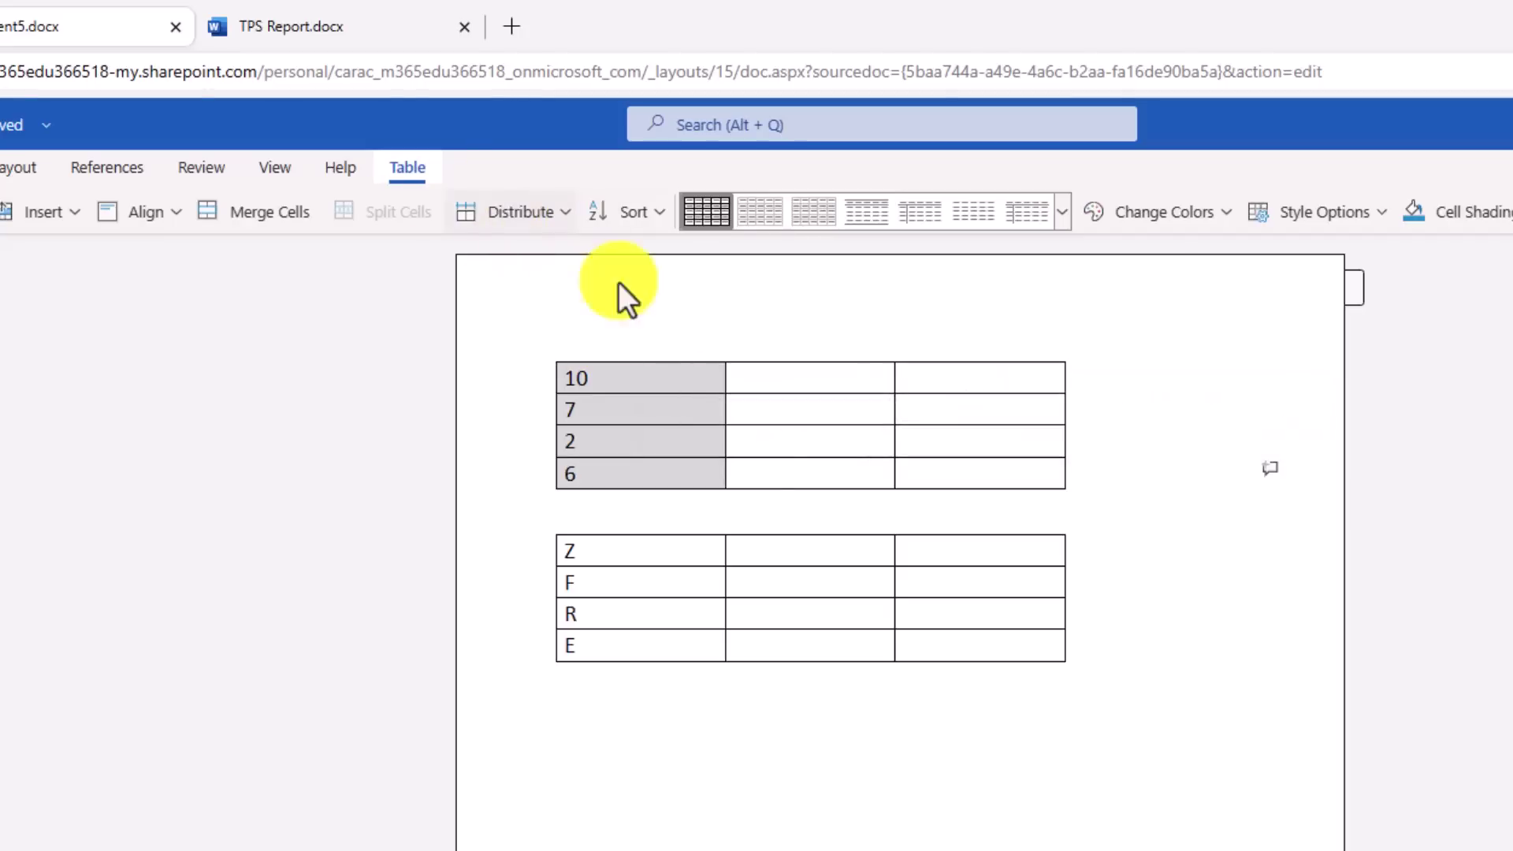
click(619, 213)
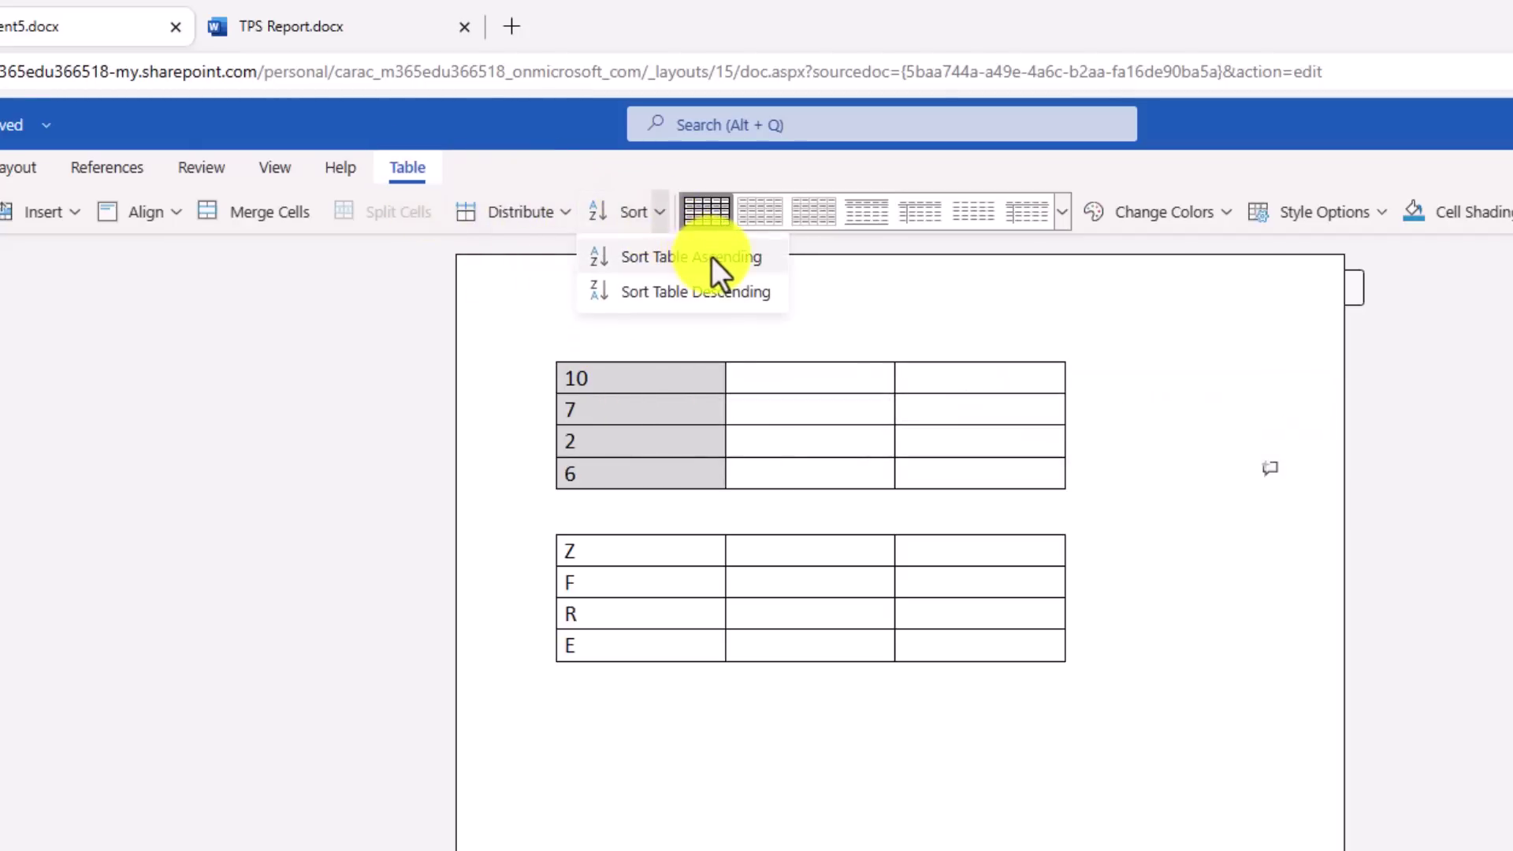
click(710, 257)
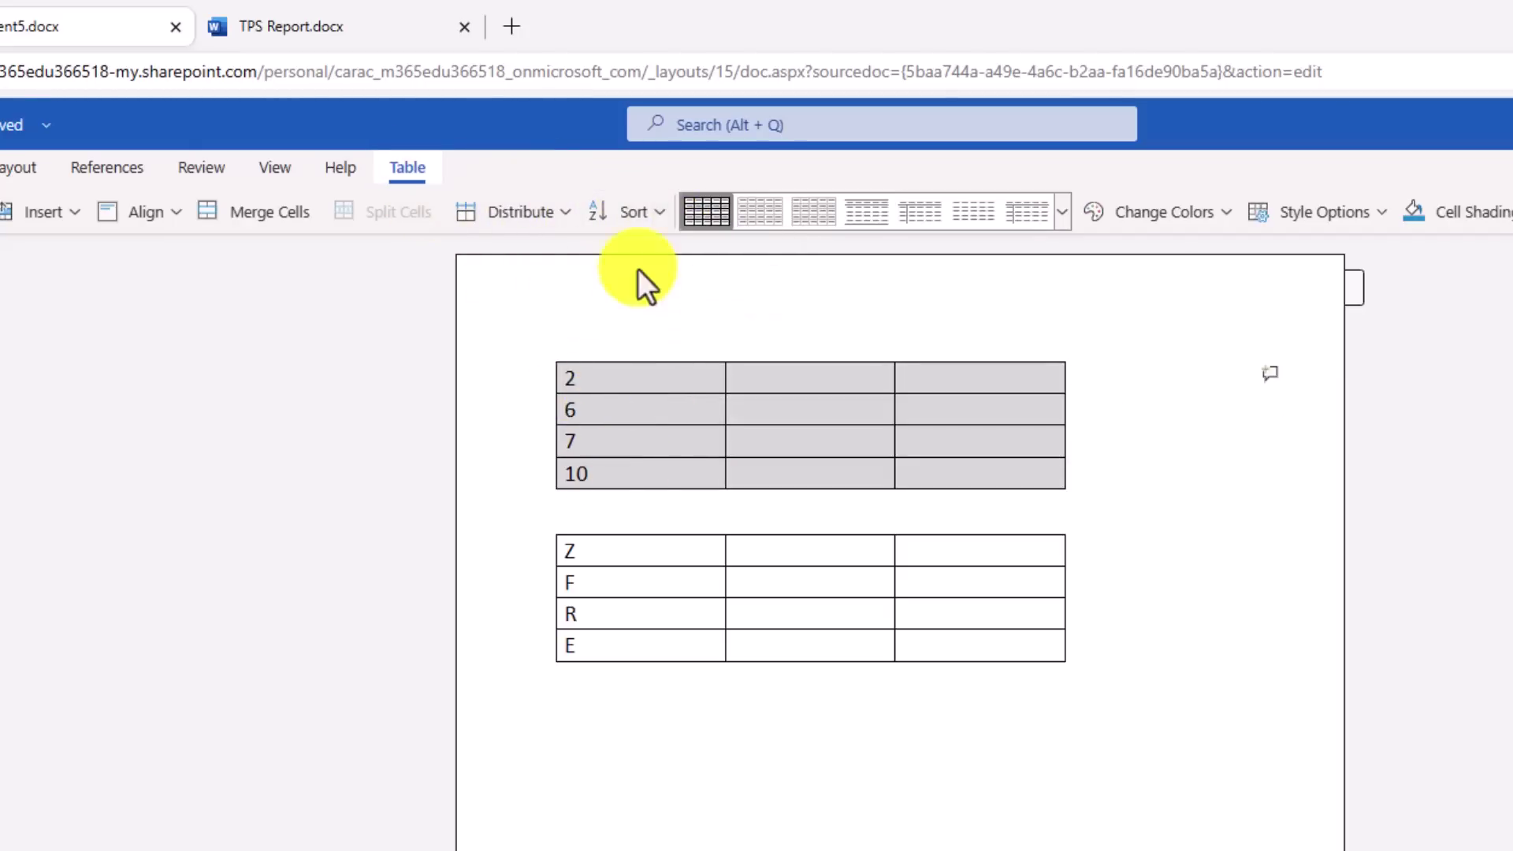
click(658, 214)
click(670, 290)
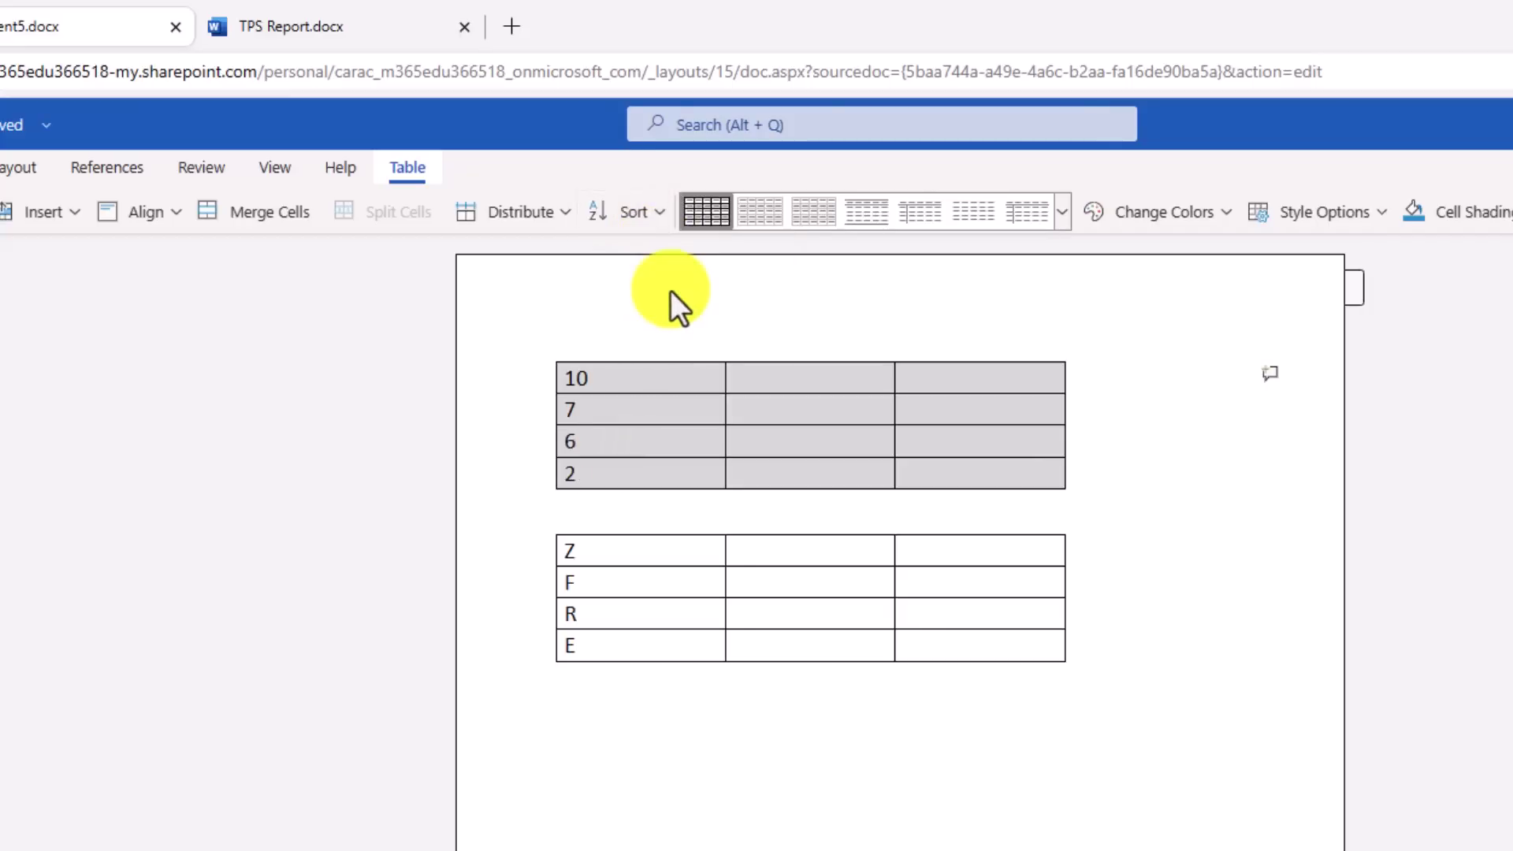
Sort the letters table by its first column in ascending order
drag(641, 550, 651, 657)
click(662, 215)
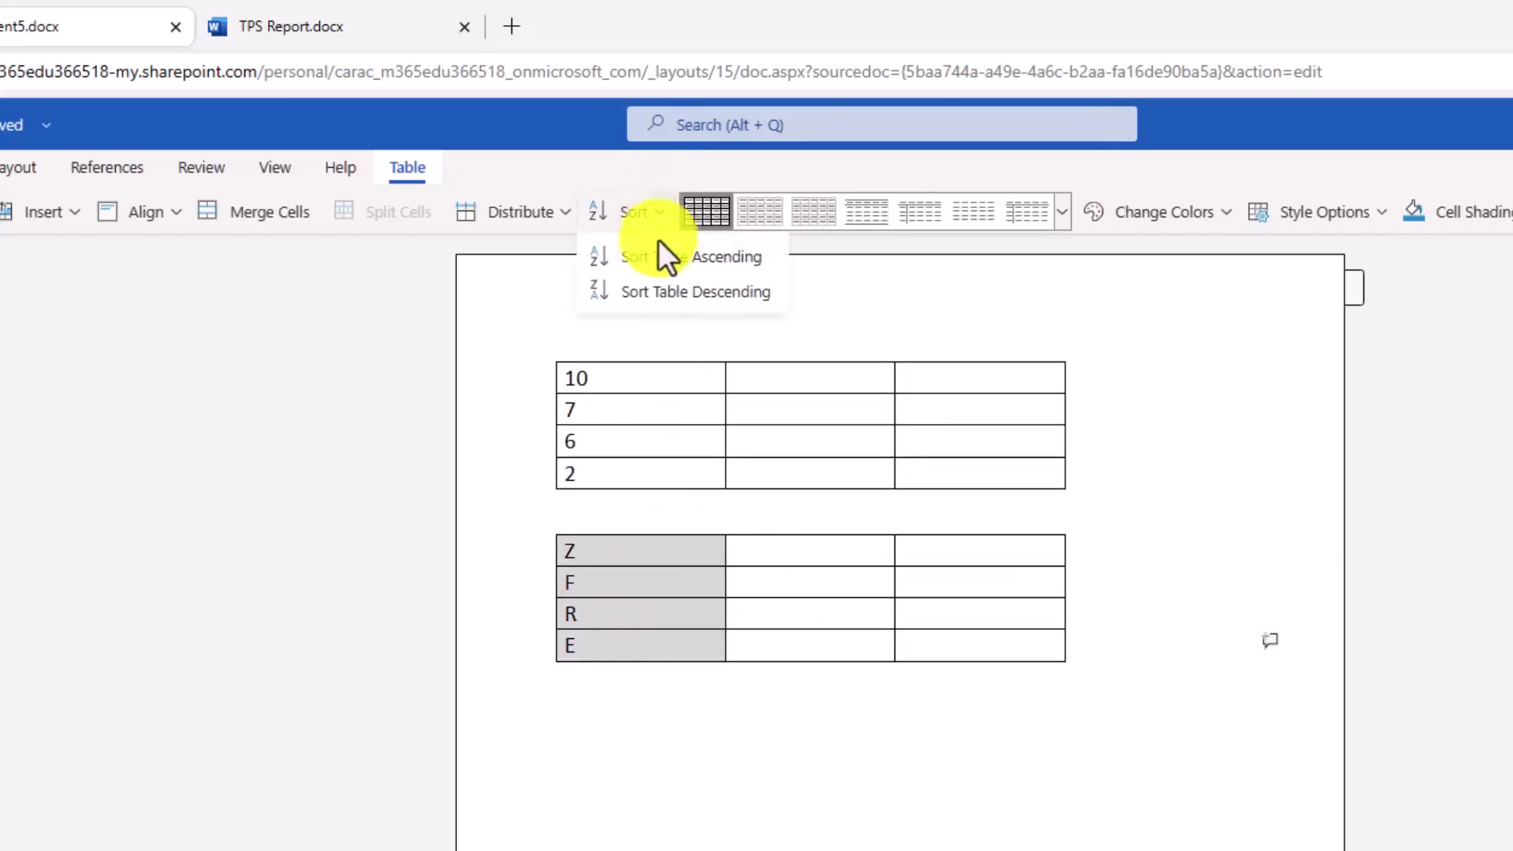
click(676, 257)
click(662, 224)
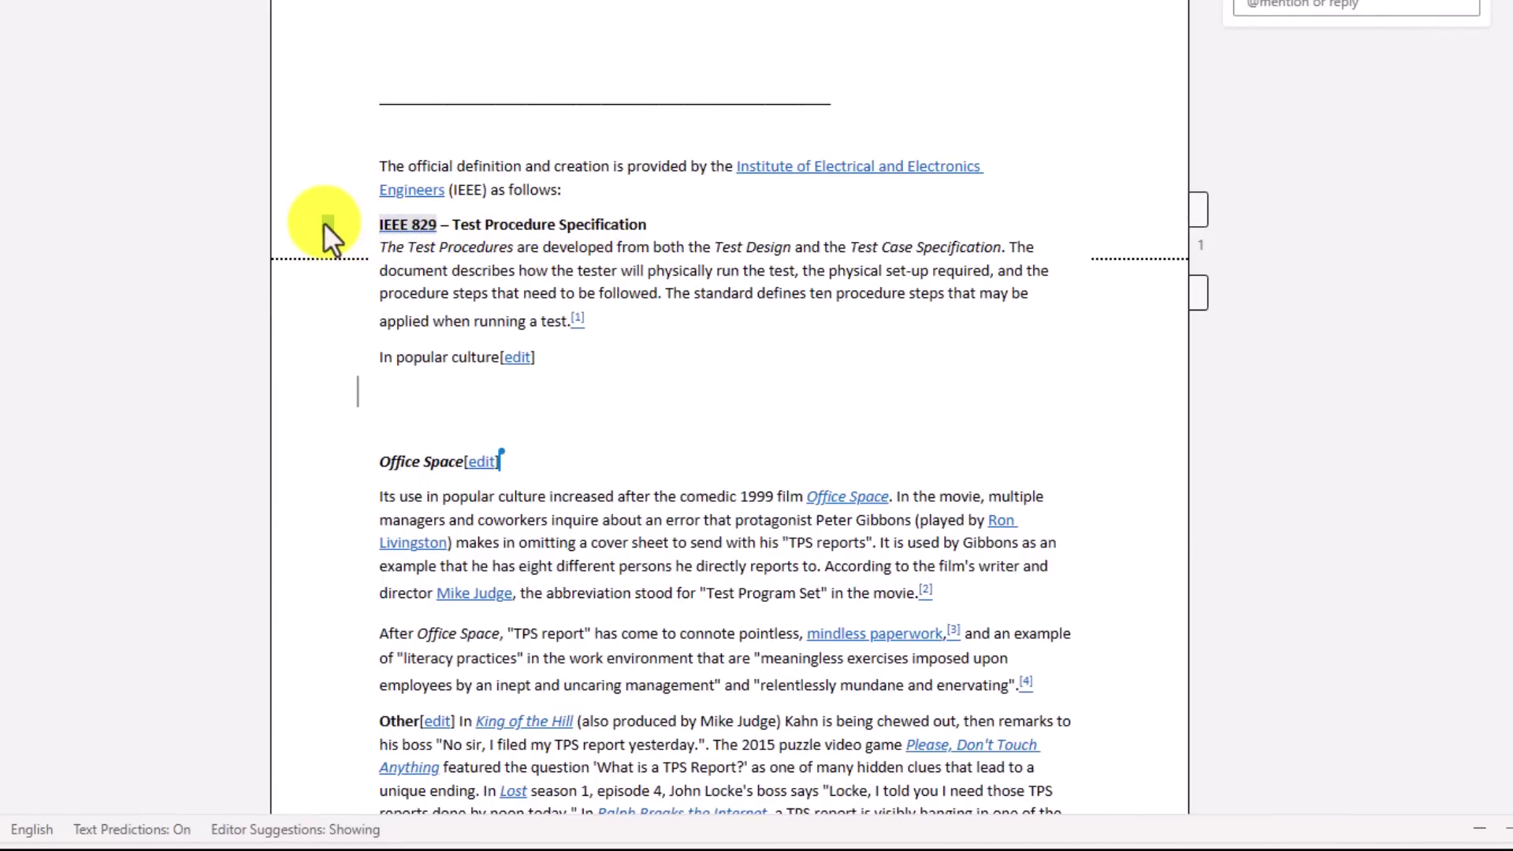
Rename the Lumbergh bookmark on IEEE 829 to RedStapler, then remove it from the TPS Report heading
right_click(329, 236)
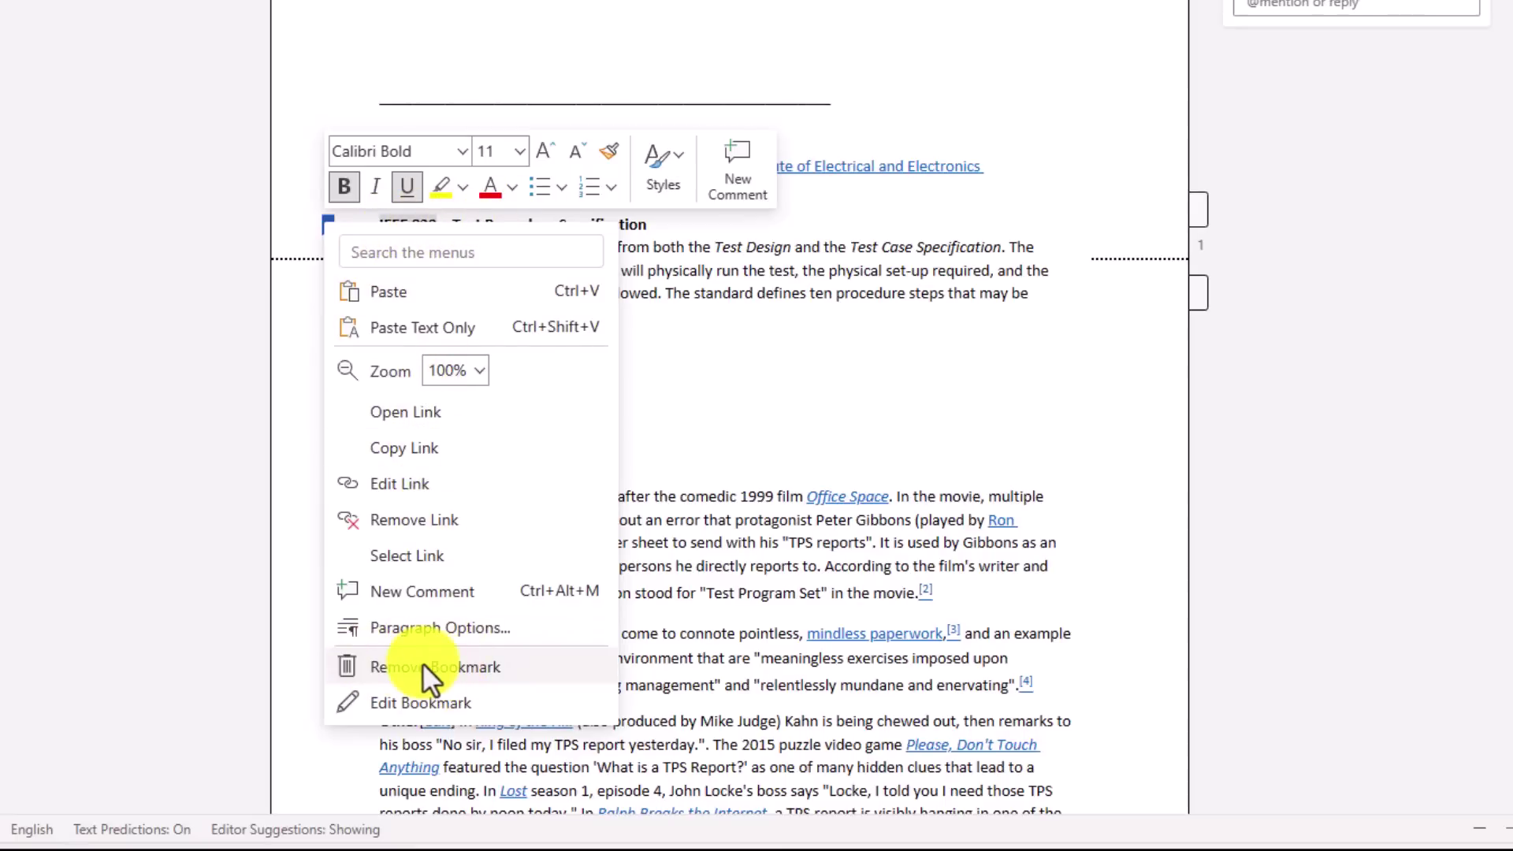
click(416, 701)
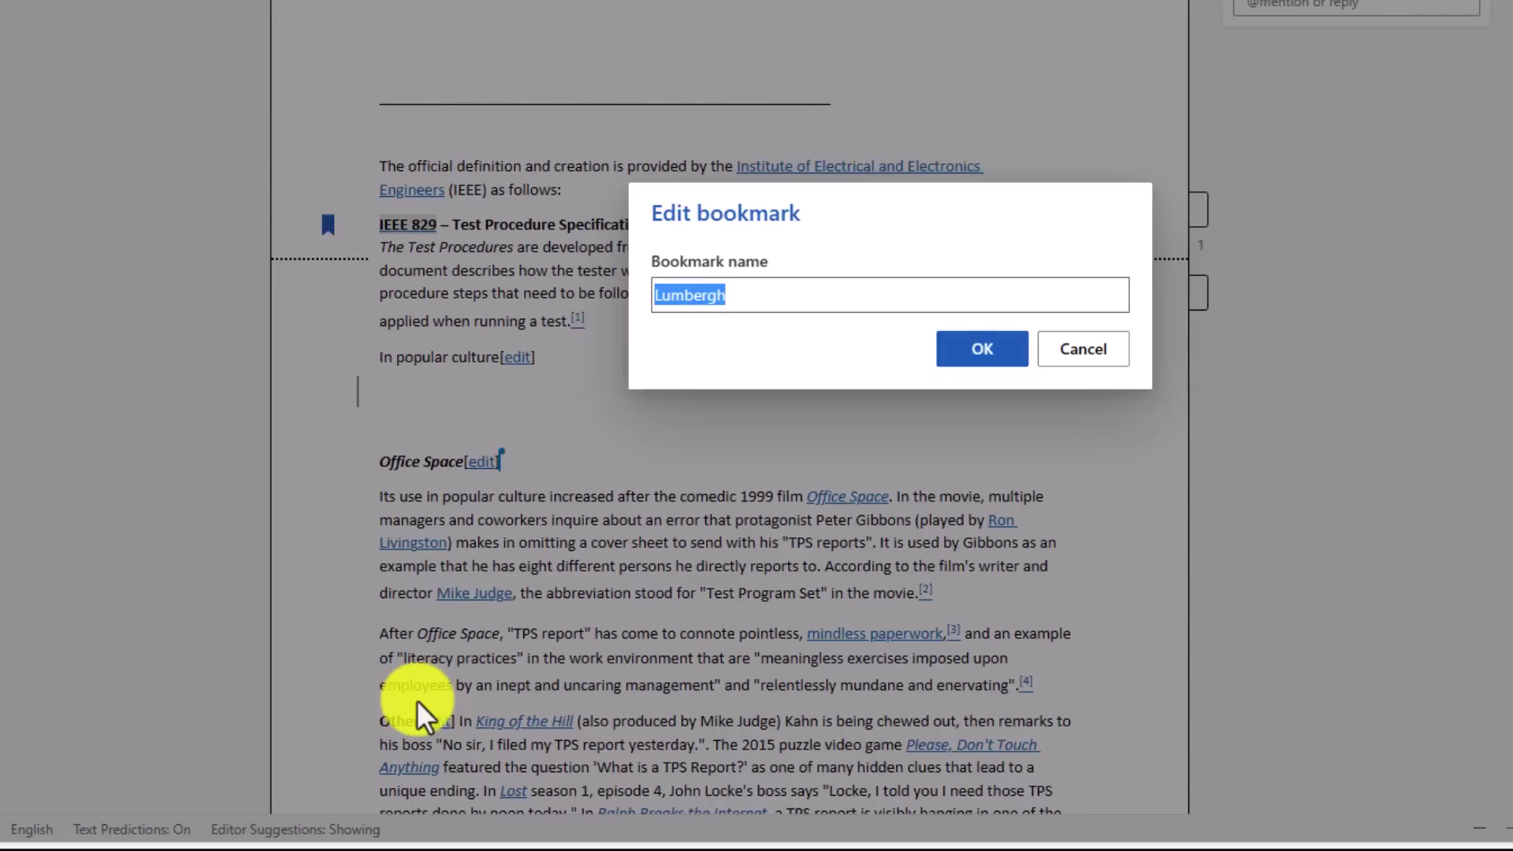
text(RedStapler)
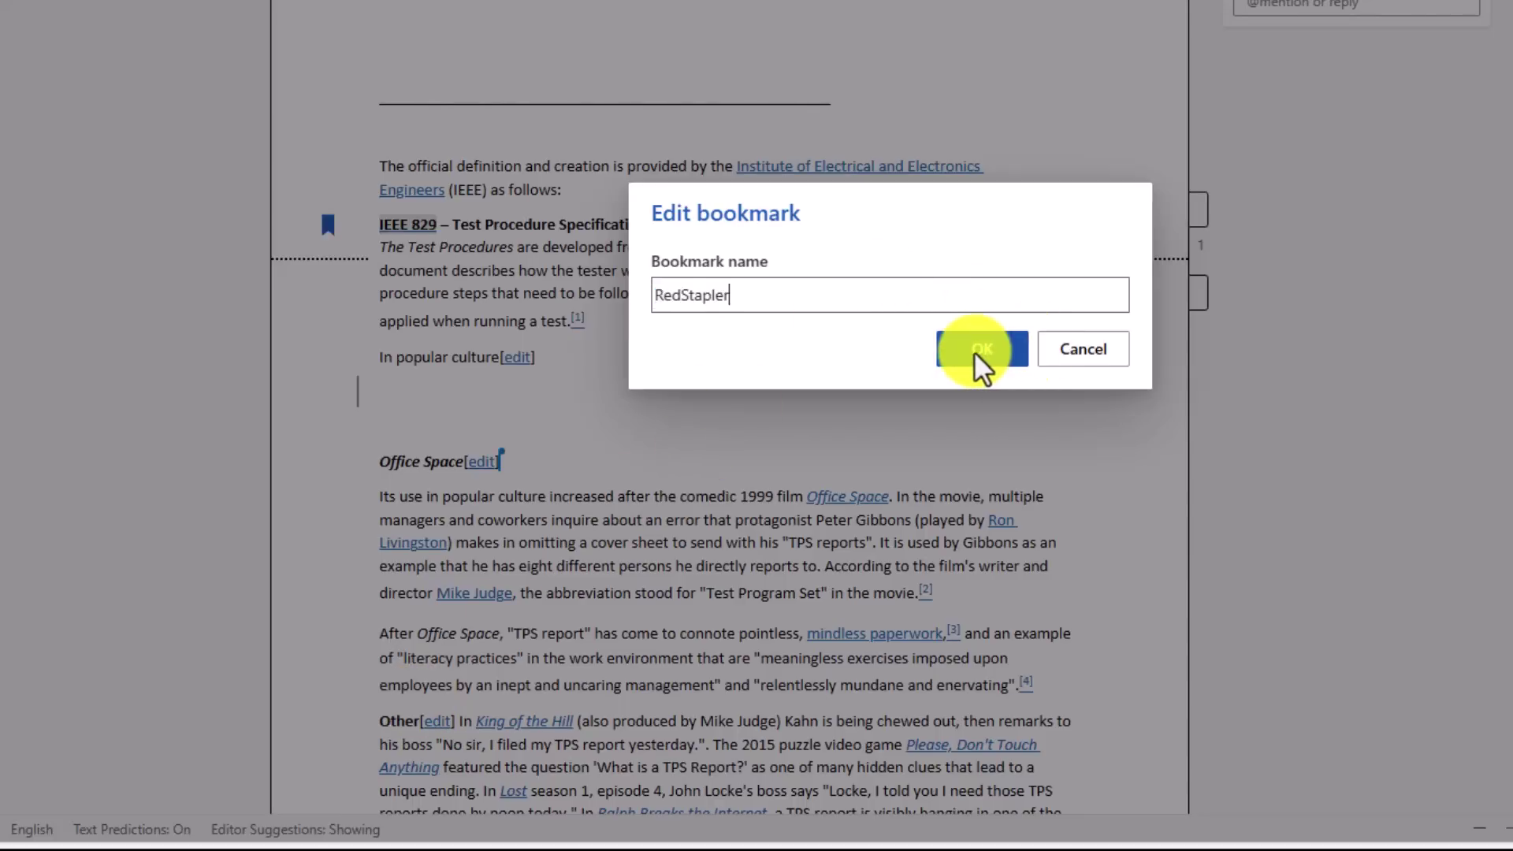
click(977, 353)
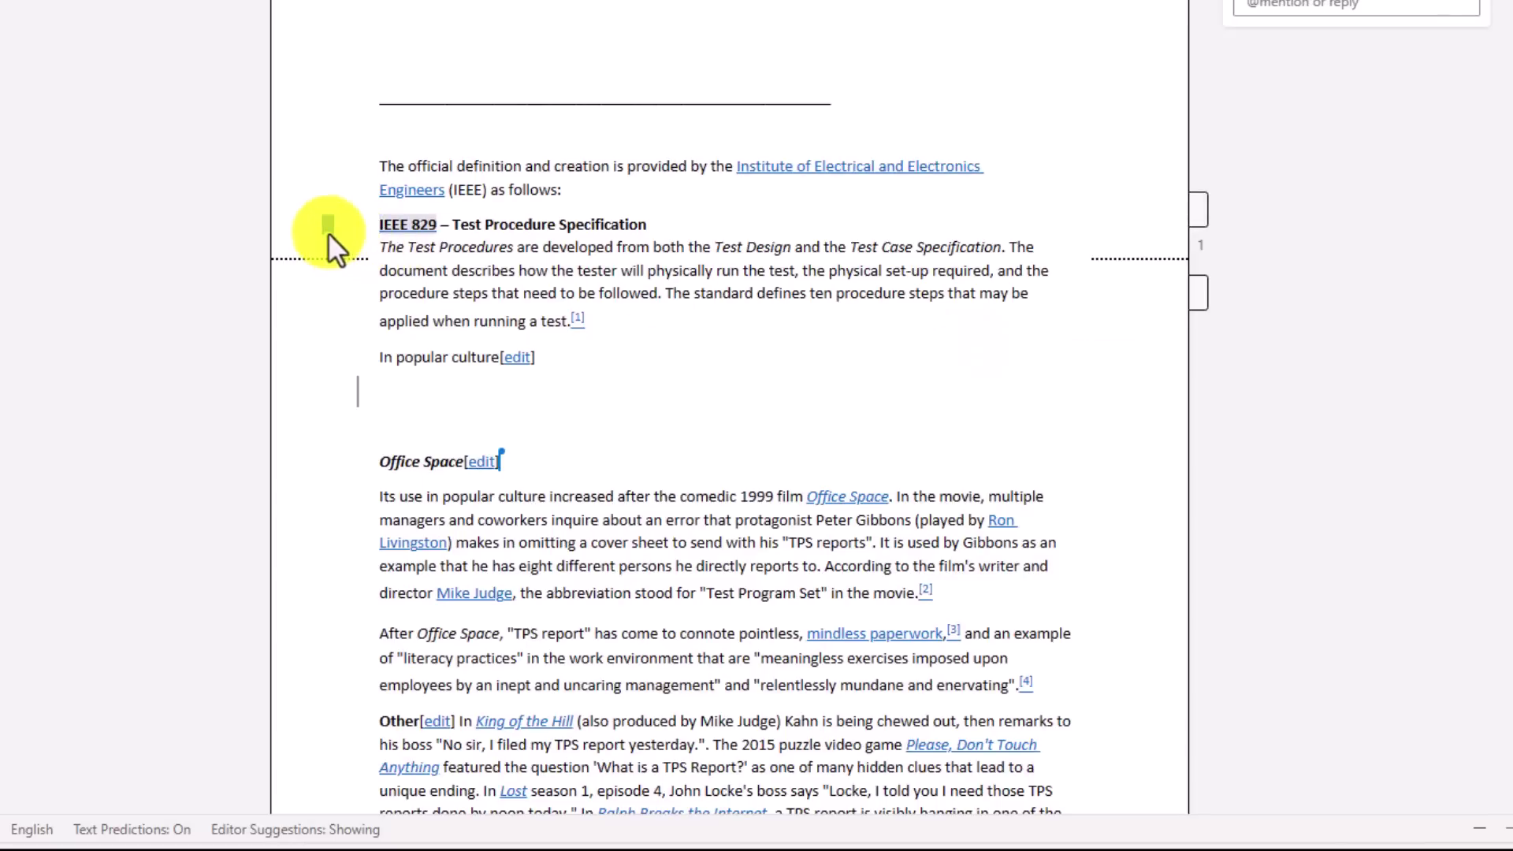
right_click(321, 229)
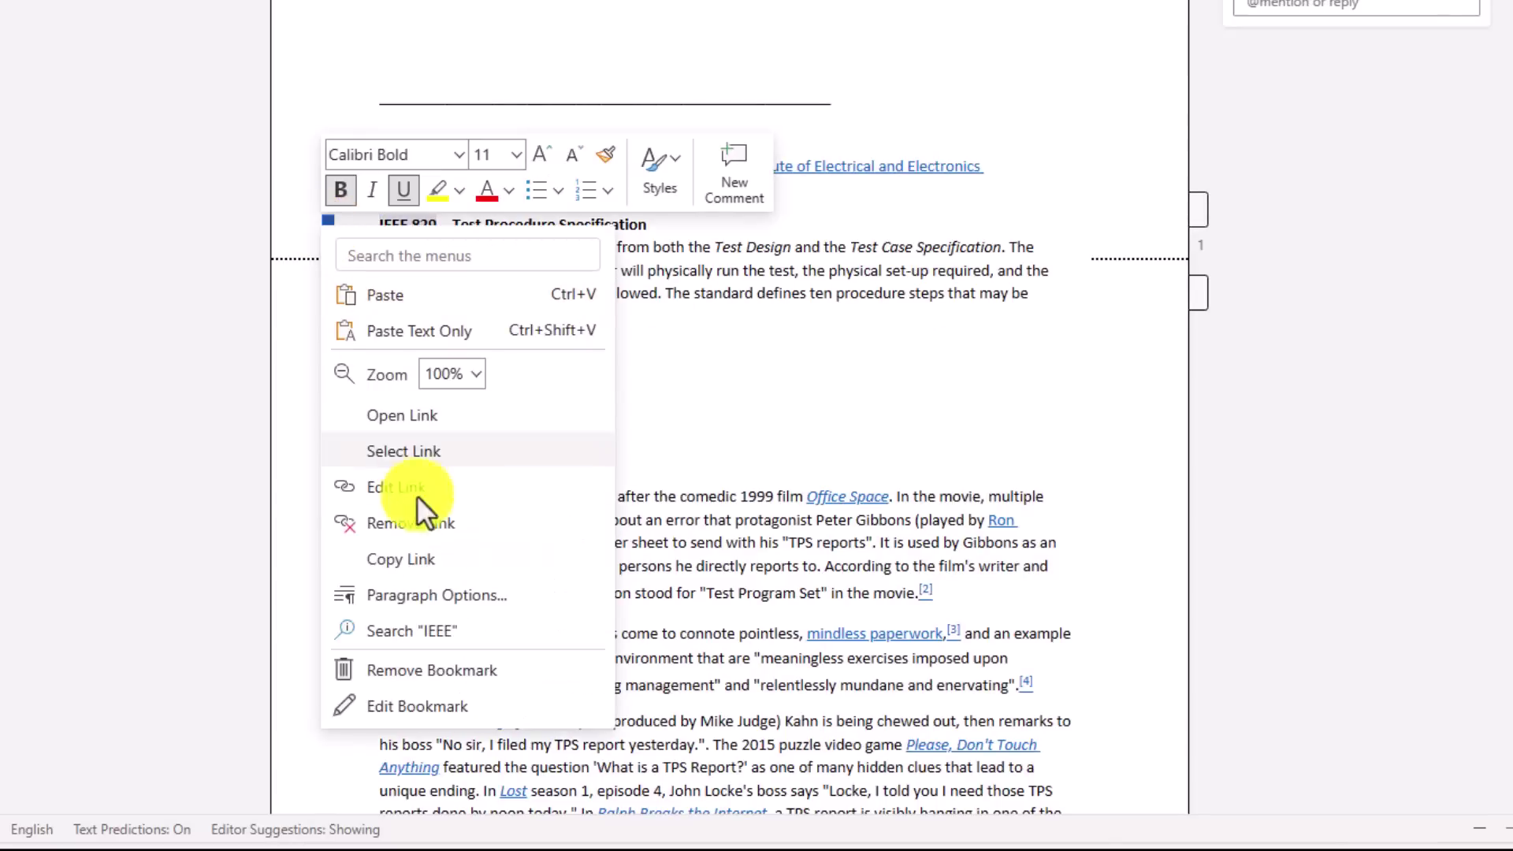
click(481, 678)
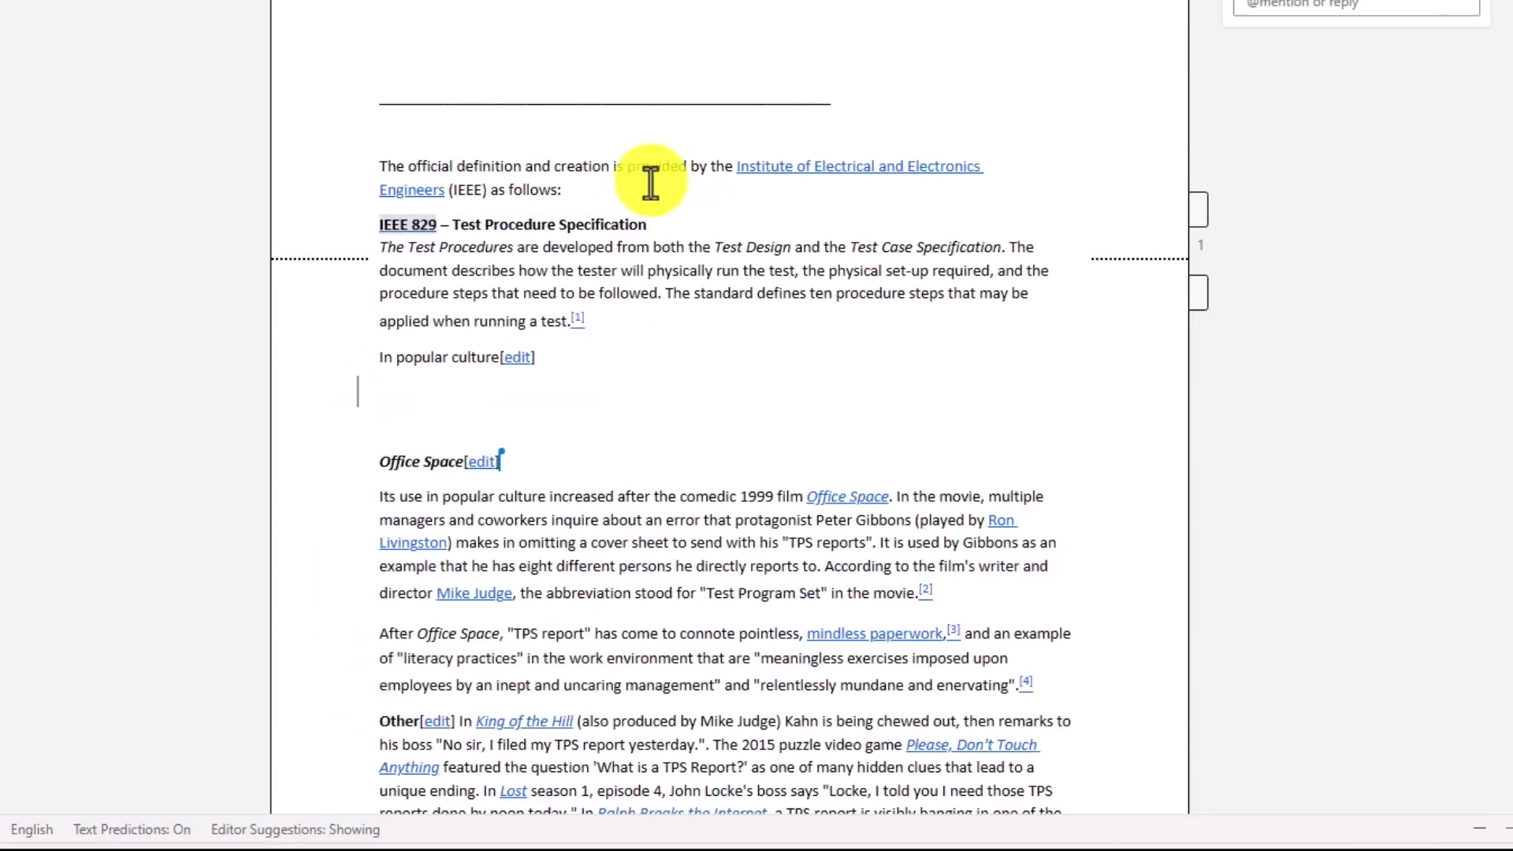